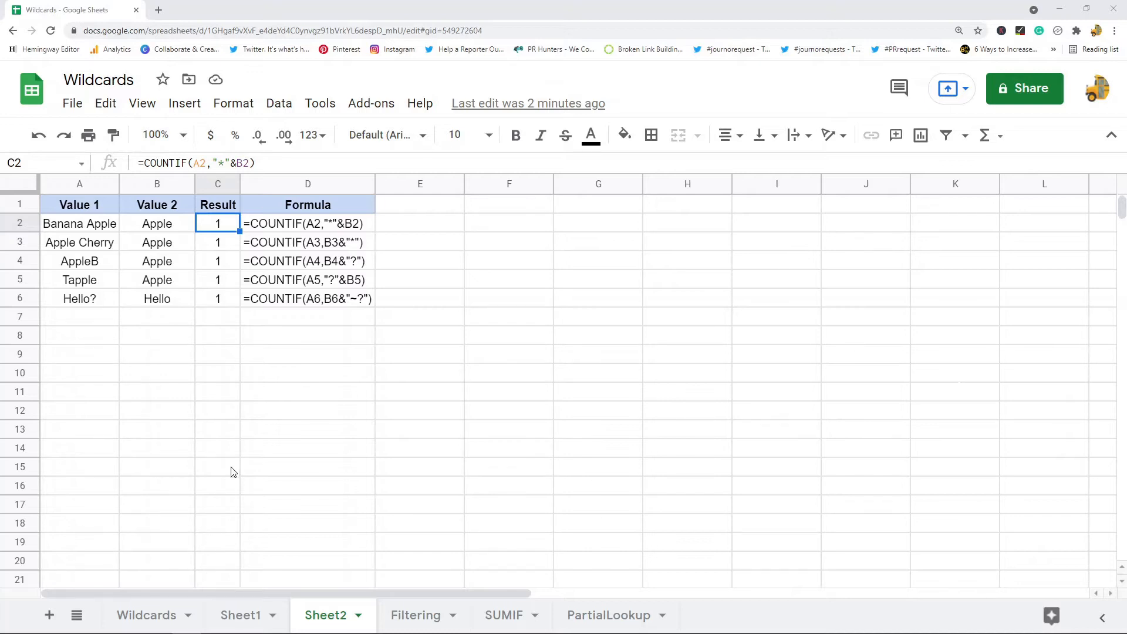
Step: Read the asterisk, question mark and tilde definitions in cells A1 to A3 of the Wildcards sheet
click(164, 620)
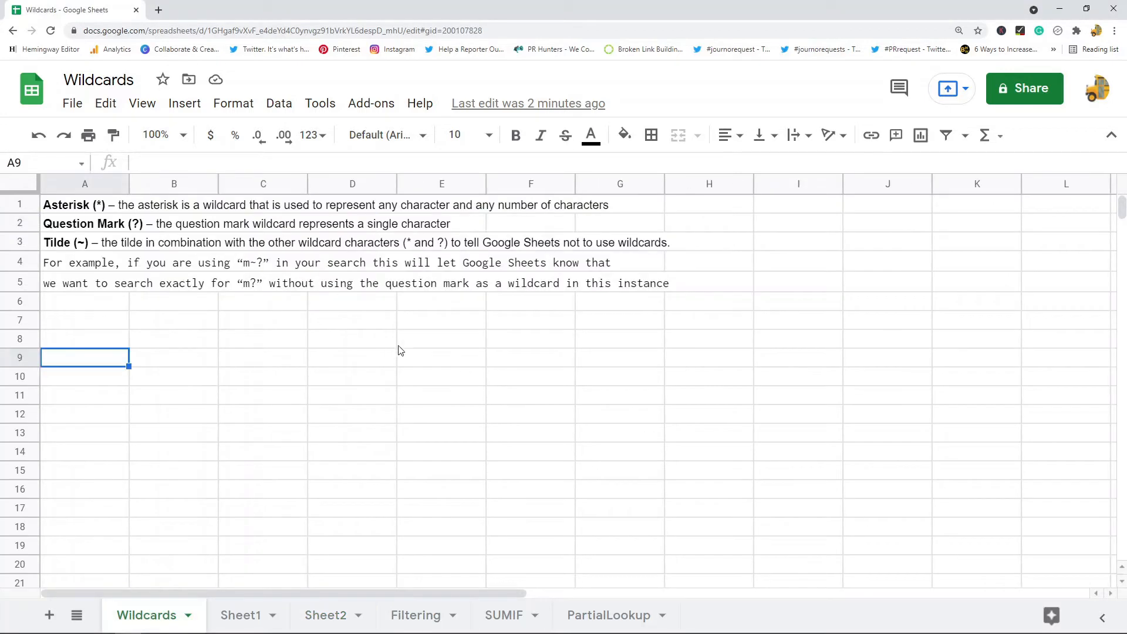
click(73, 212)
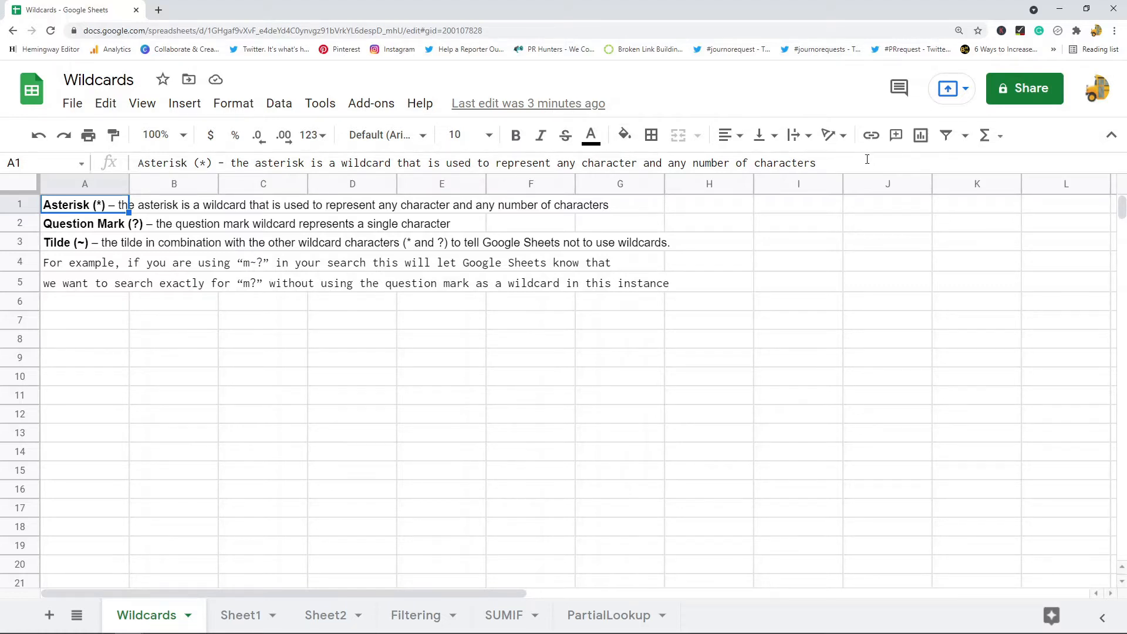
click(103, 228)
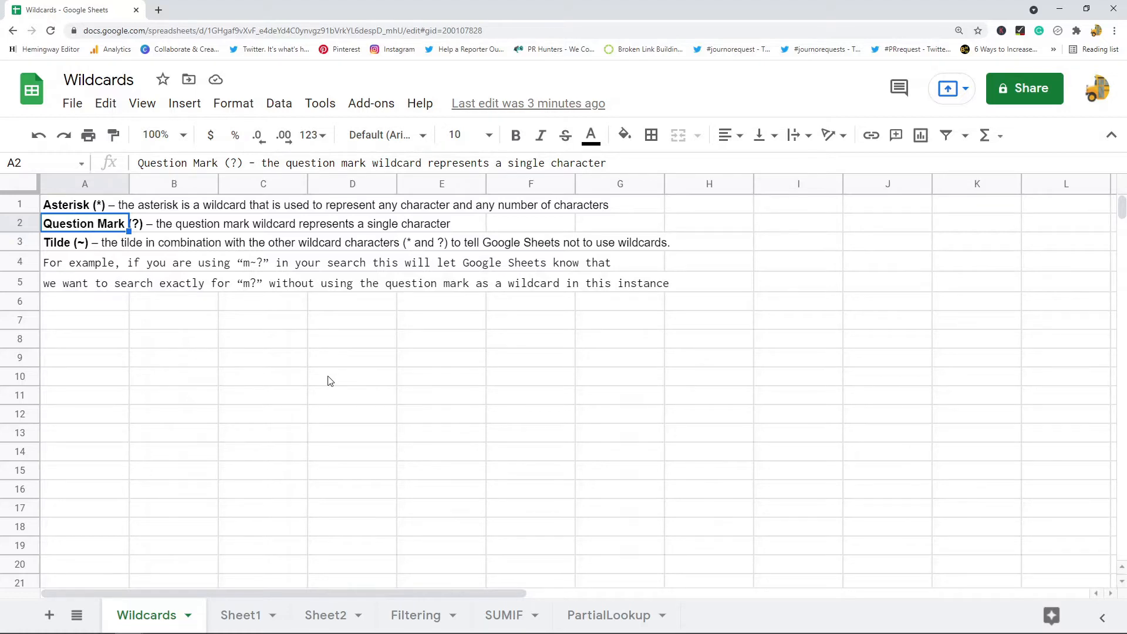
click(78, 244)
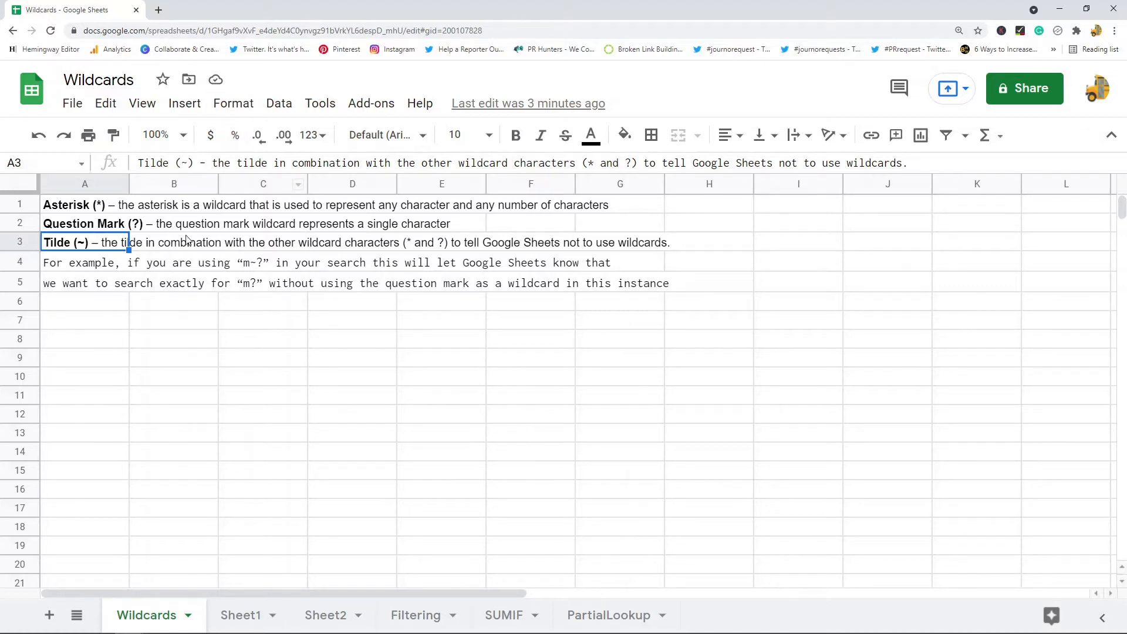
Step: Examine the tilde example in A4 and A5, highlighting the "~" in "m~?" and the literal "m?", and revisit the definitions in A1:A3
click(92, 268)
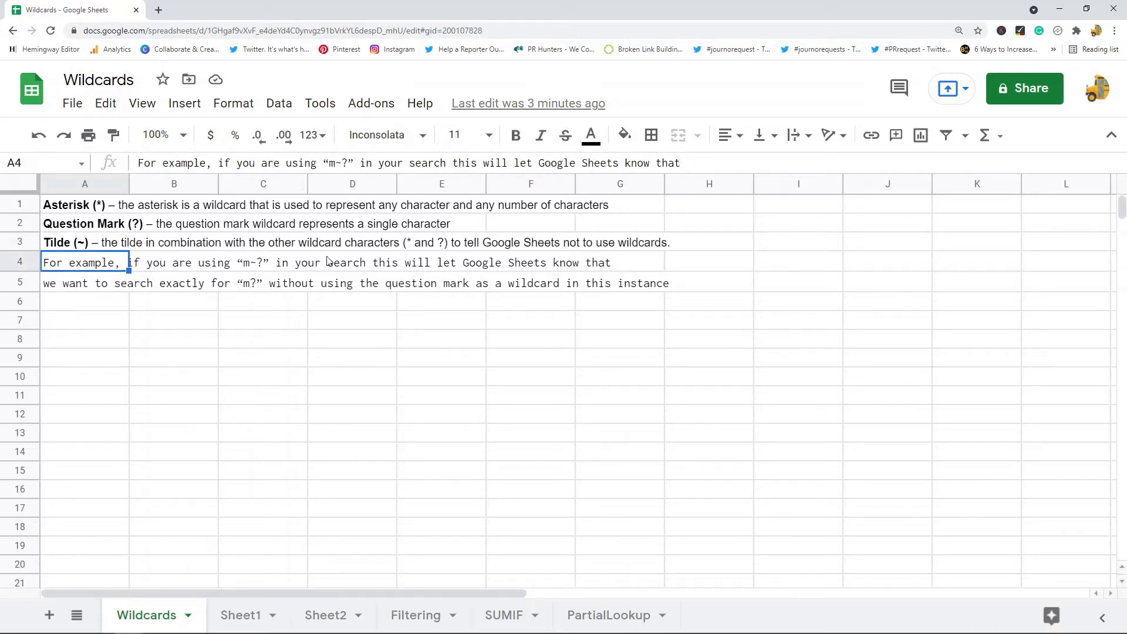
click(343, 164)
double_click(342, 165)
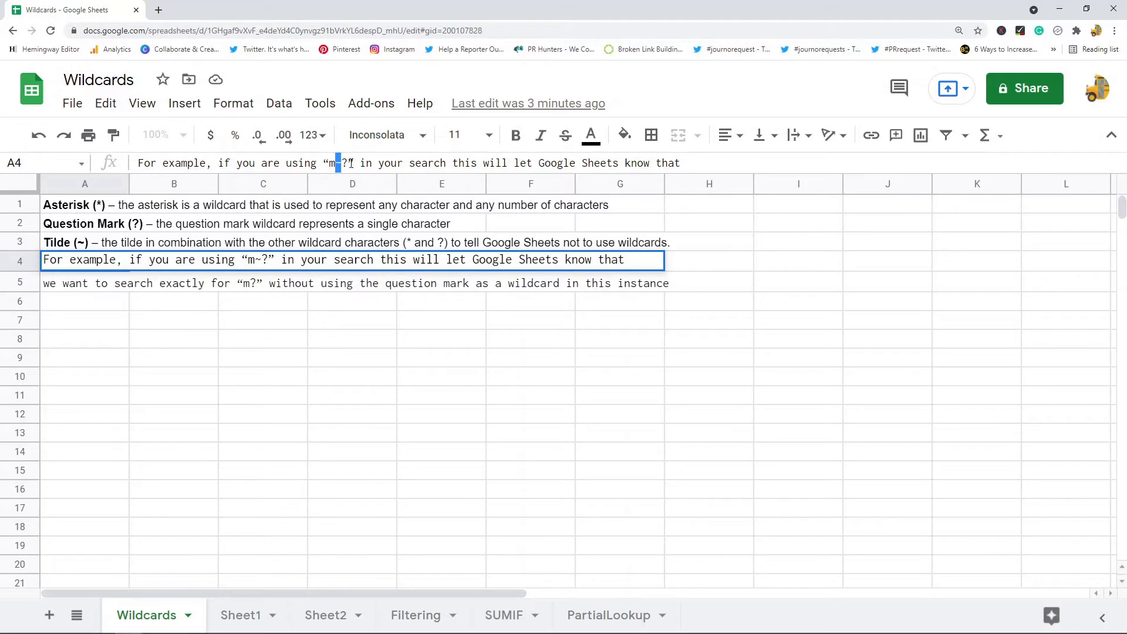
click(347, 163)
click(83, 287)
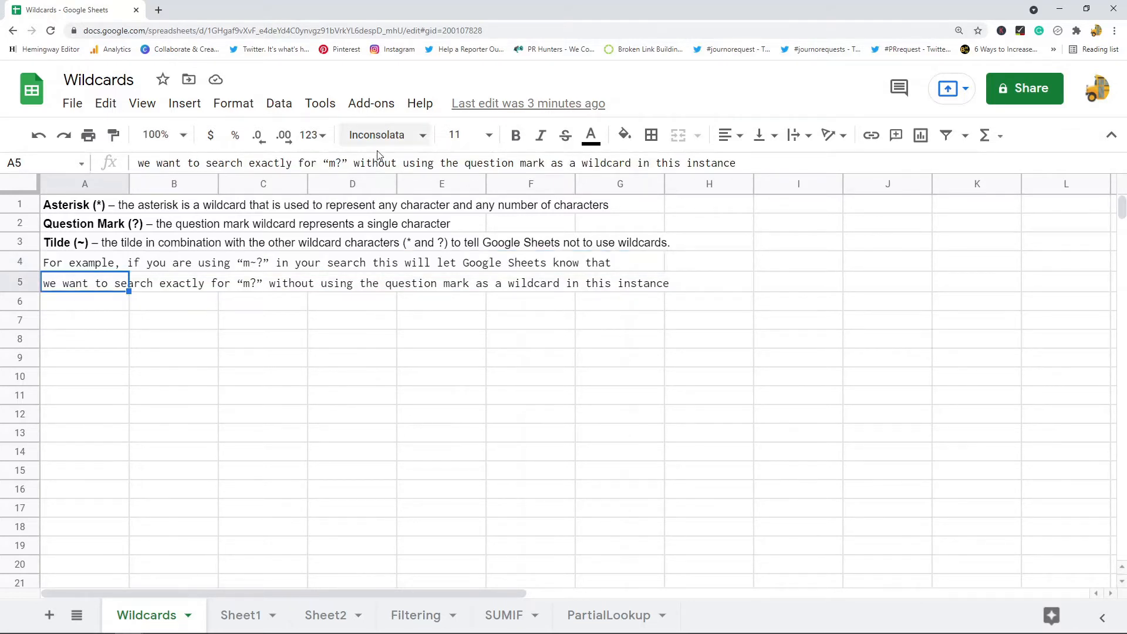
drag(343, 162, 331, 164)
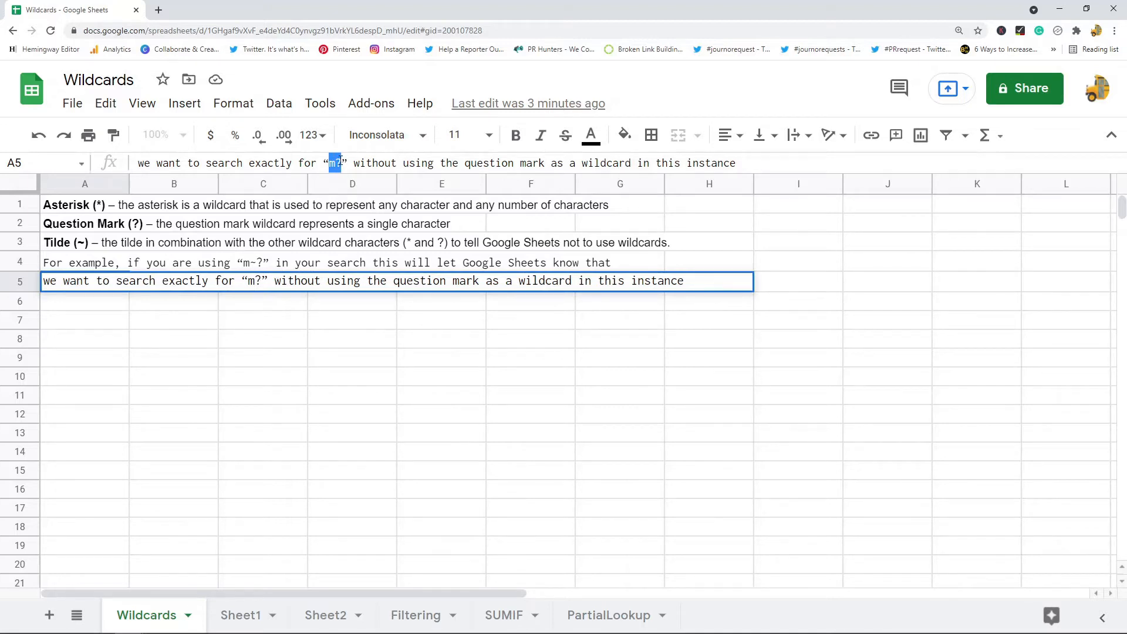
click(78, 249)
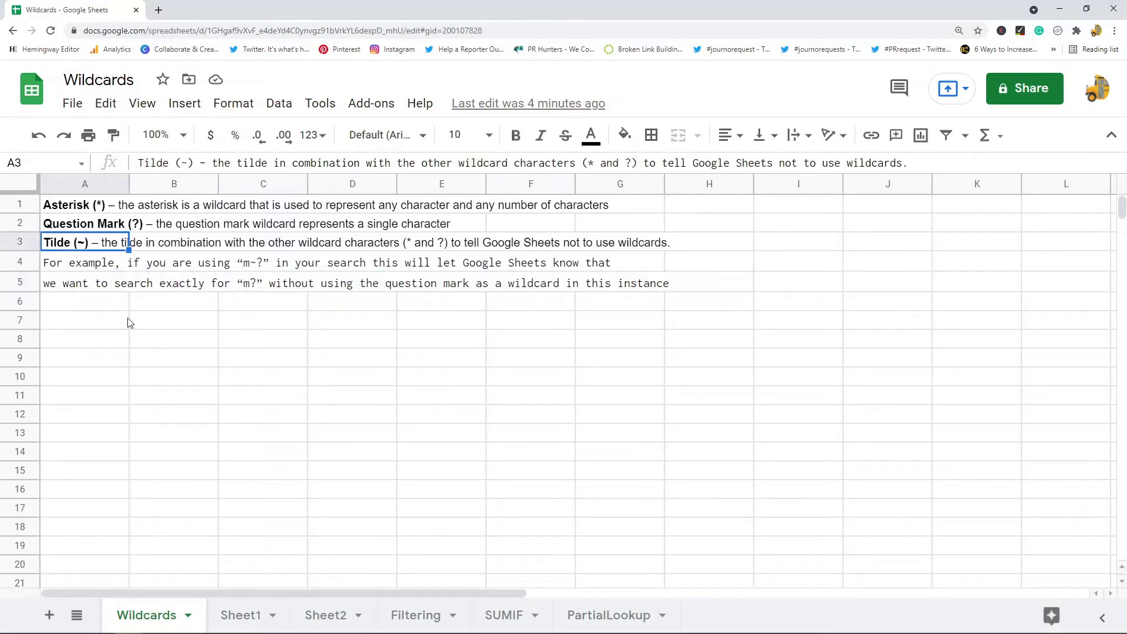
drag(104, 227, 103, 212)
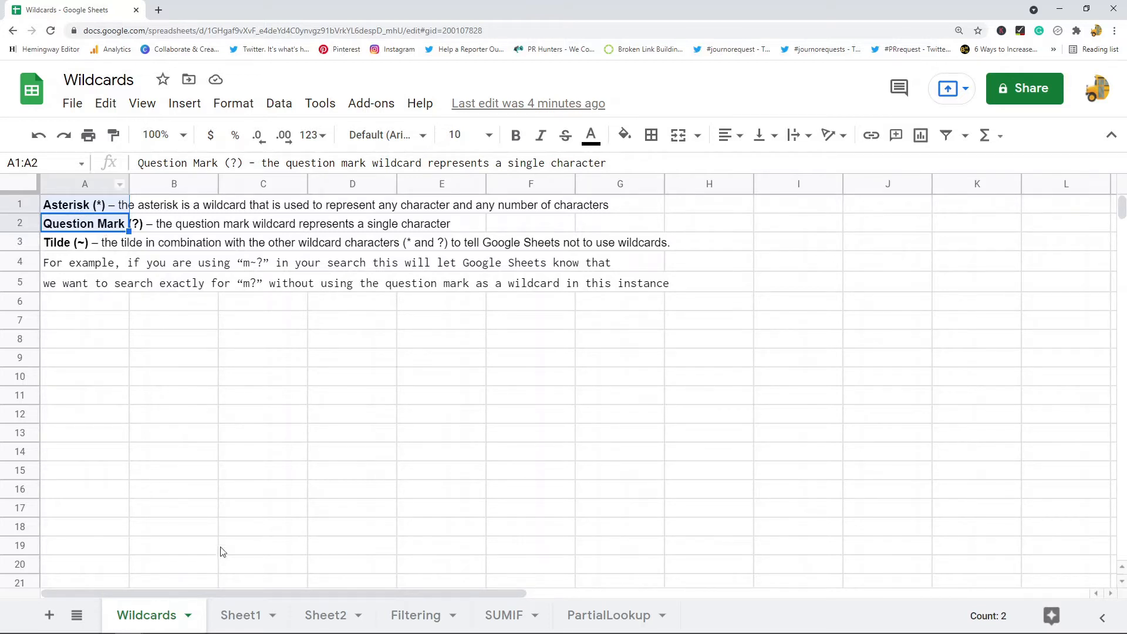
Step: On Sheet1, examine which cells the COUNTIF formula in C2 compares, without changing it
click(253, 616)
click(297, 391)
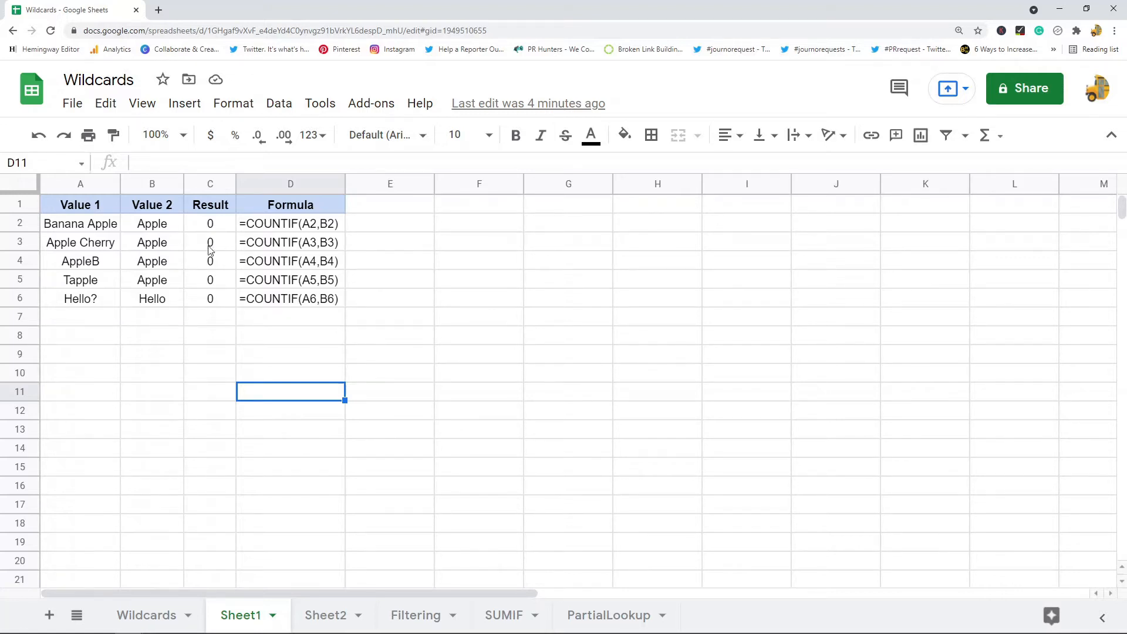
click(211, 228)
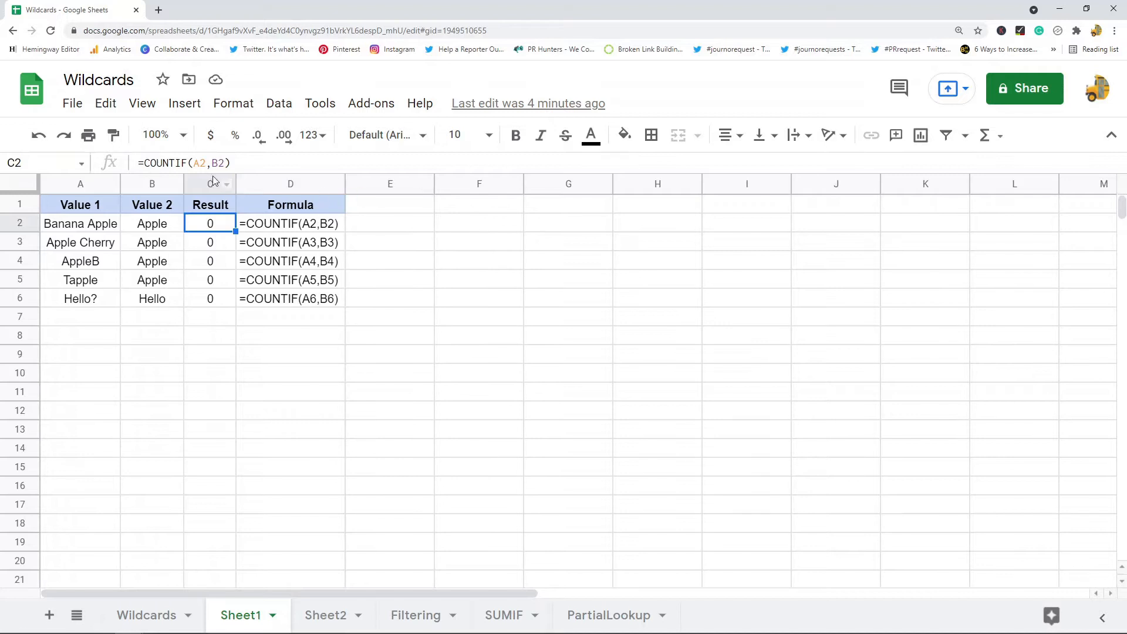
click(200, 163)
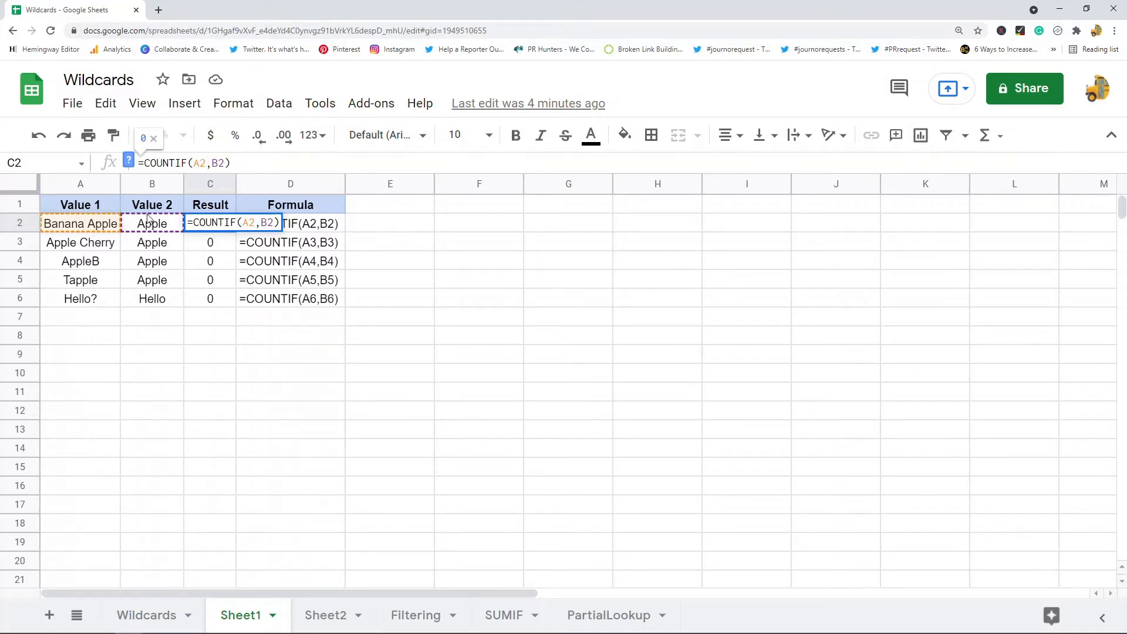
click(243, 360)
click(178, 228)
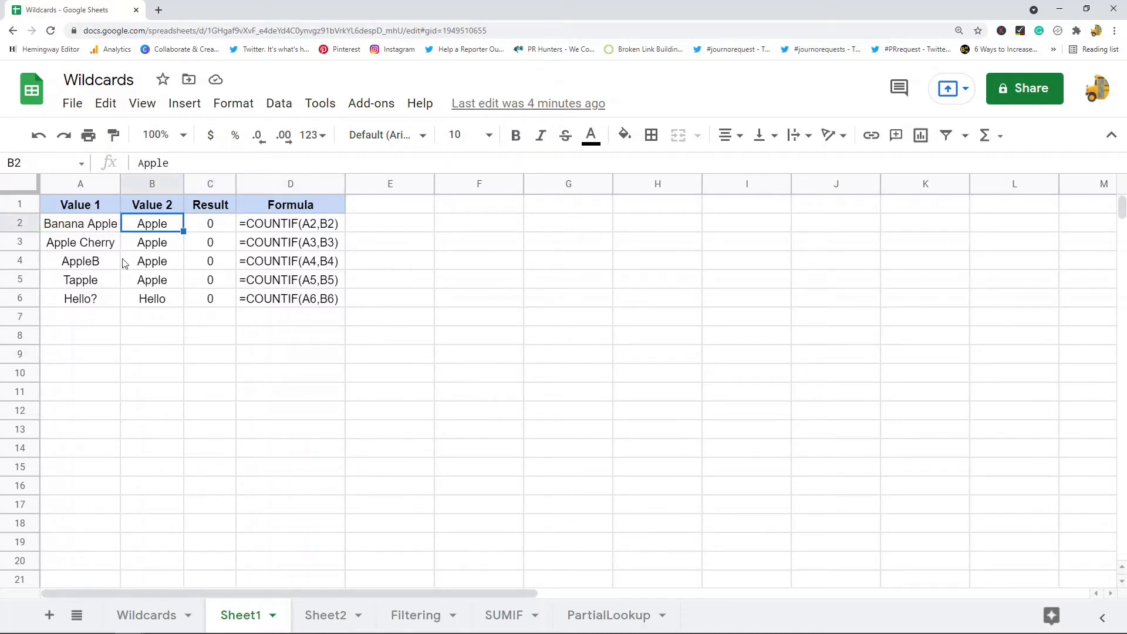
click(219, 228)
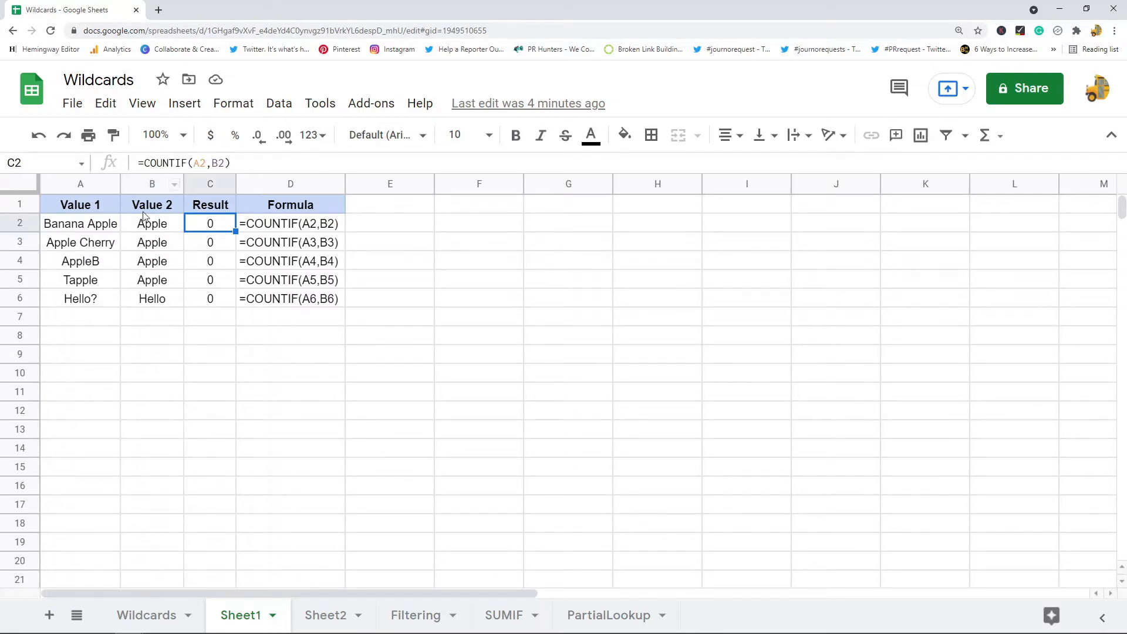
Step: Compare Value 1, Value 2 and the COUNTIF result in rows 2 and 3 of Sheet1
click(105, 226)
key(Down)
click(94, 228)
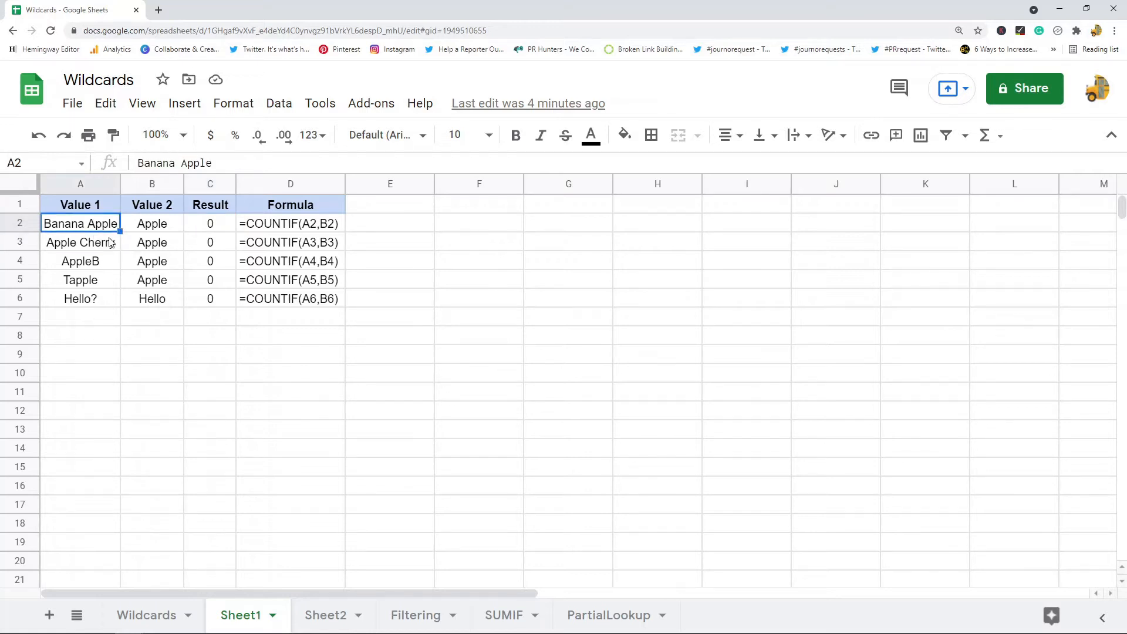
click(157, 229)
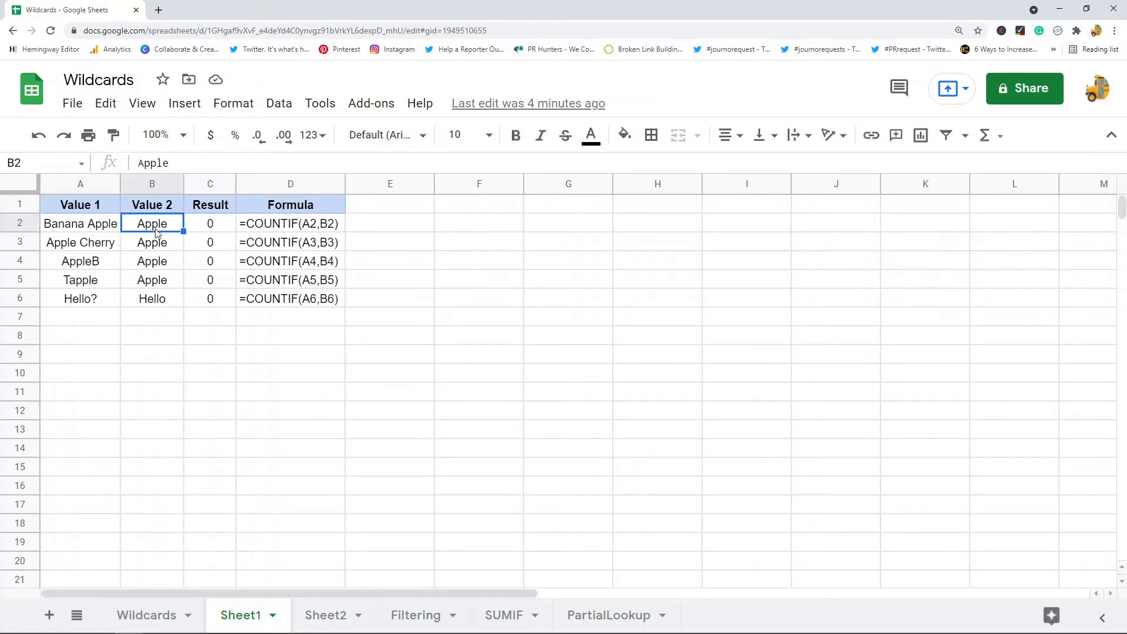
click(87, 233)
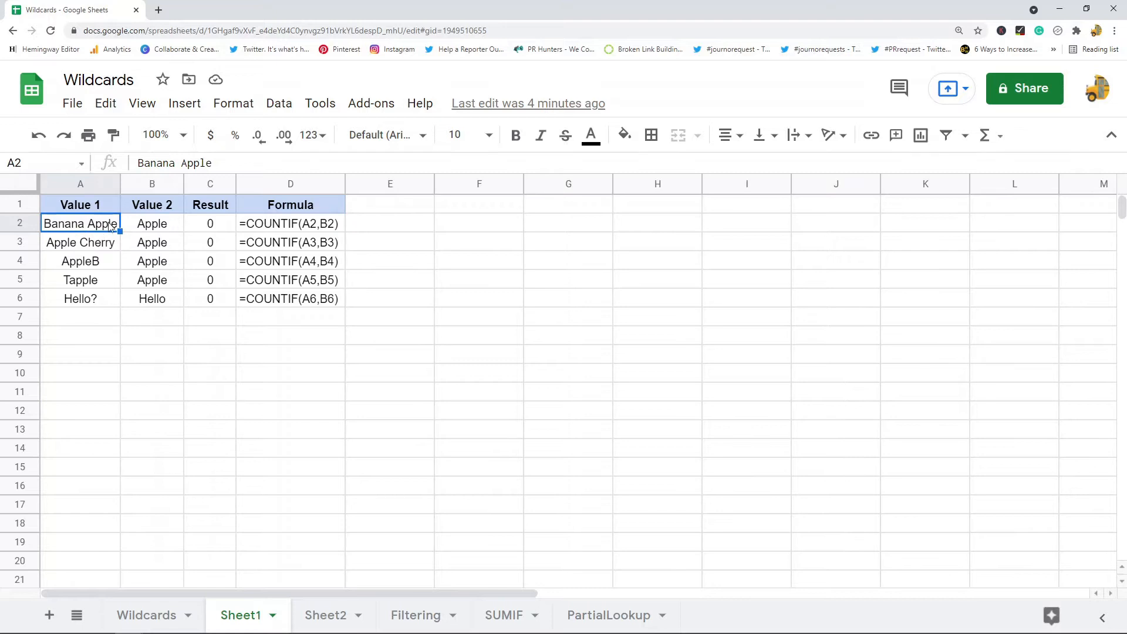
click(225, 233)
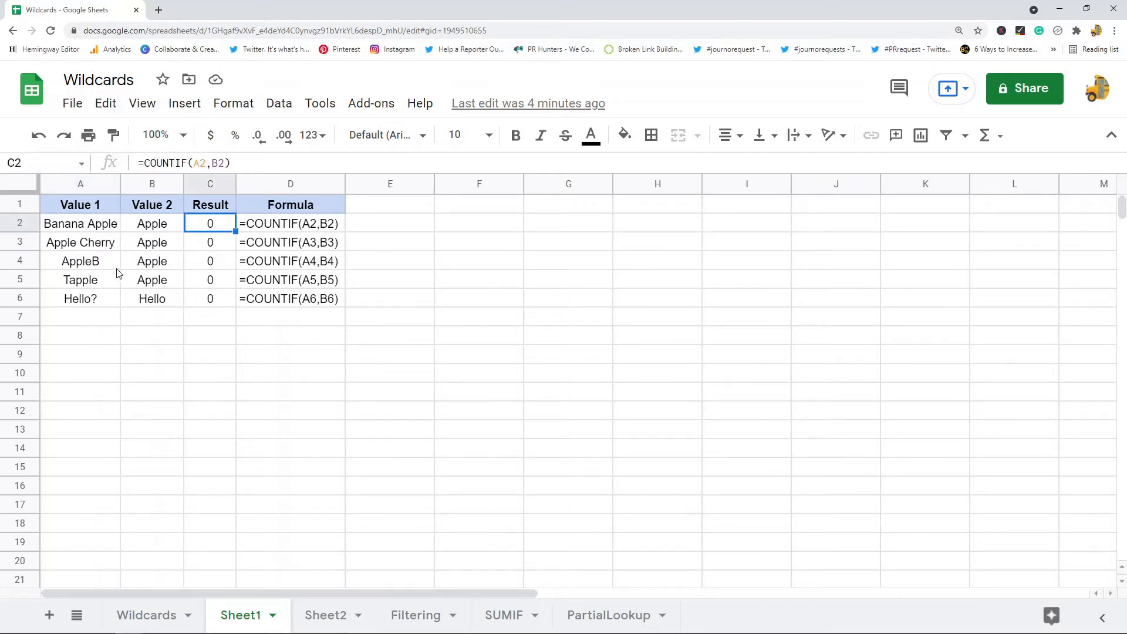
click(168, 248)
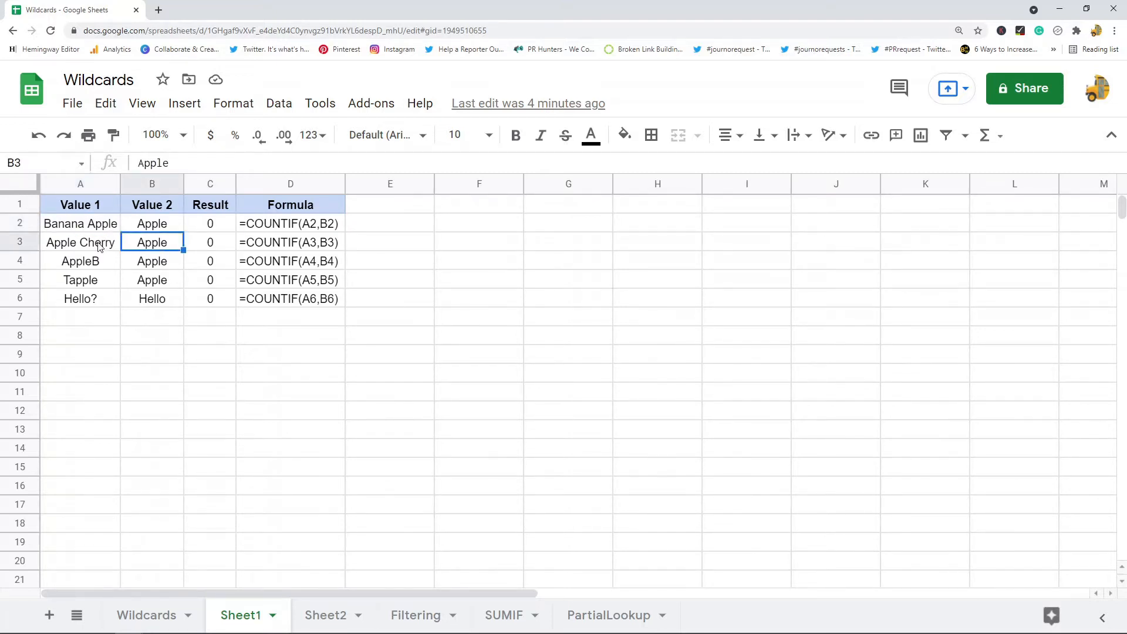
click(98, 247)
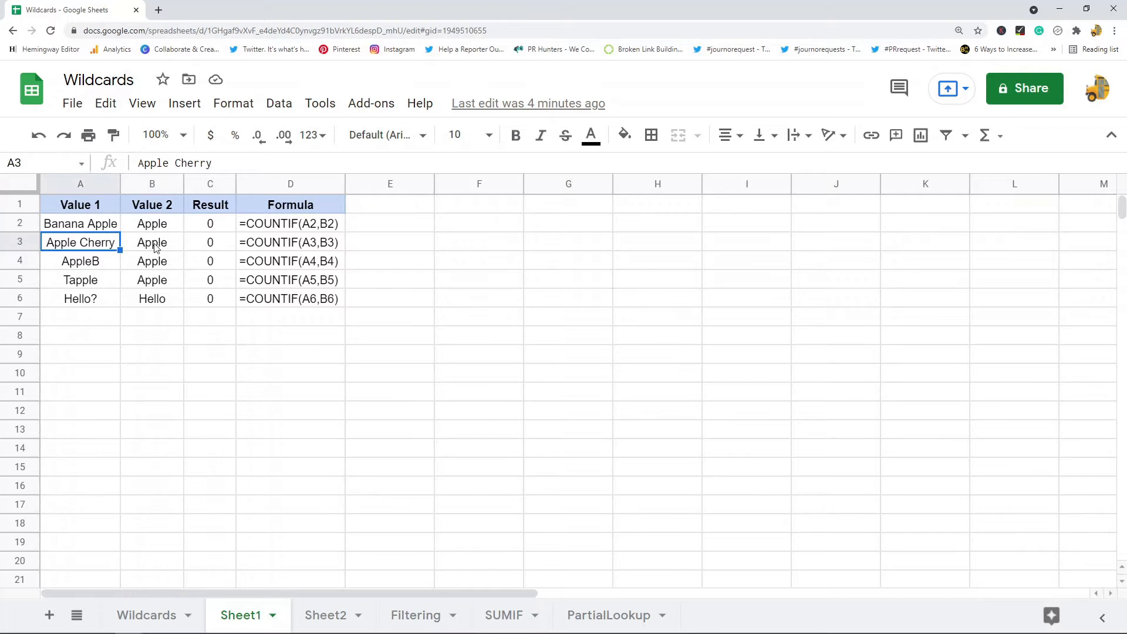
click(214, 246)
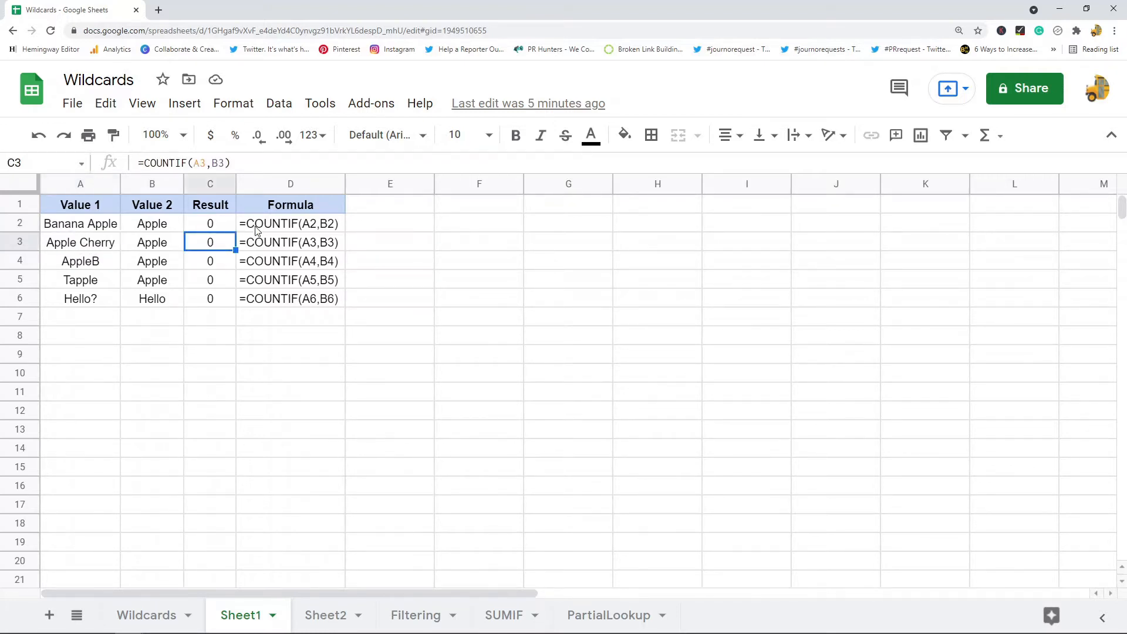
click(216, 223)
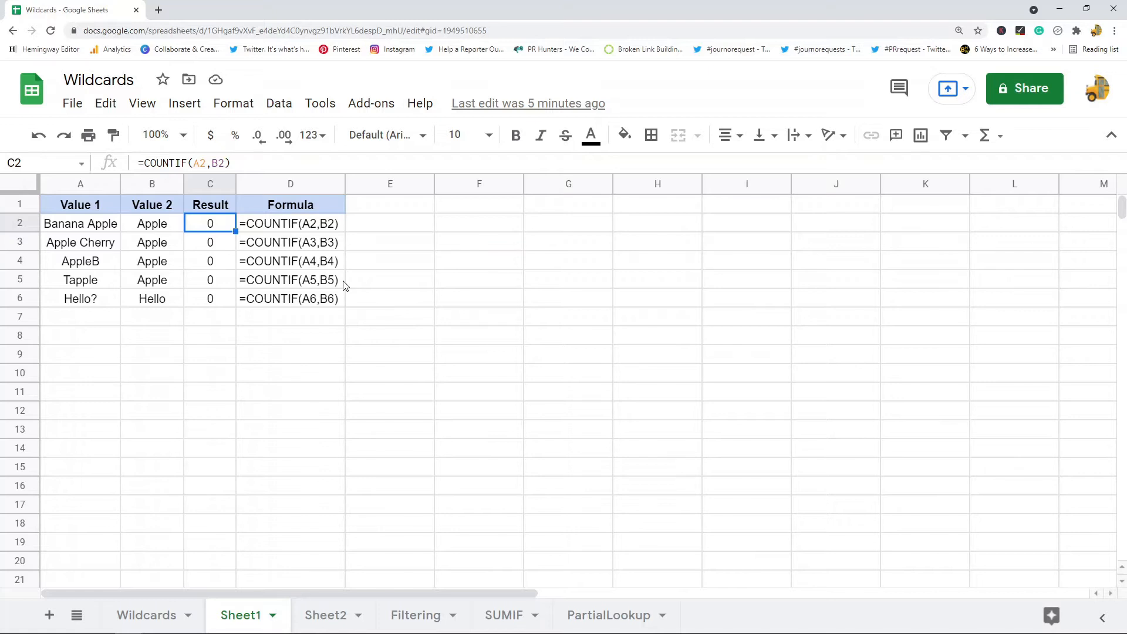
Step: On Sheet2, review the results in C2:C6 and inspect the "*" wildcard in C2's COUNTIF formula, leaving the formula unchanged
click(327, 615)
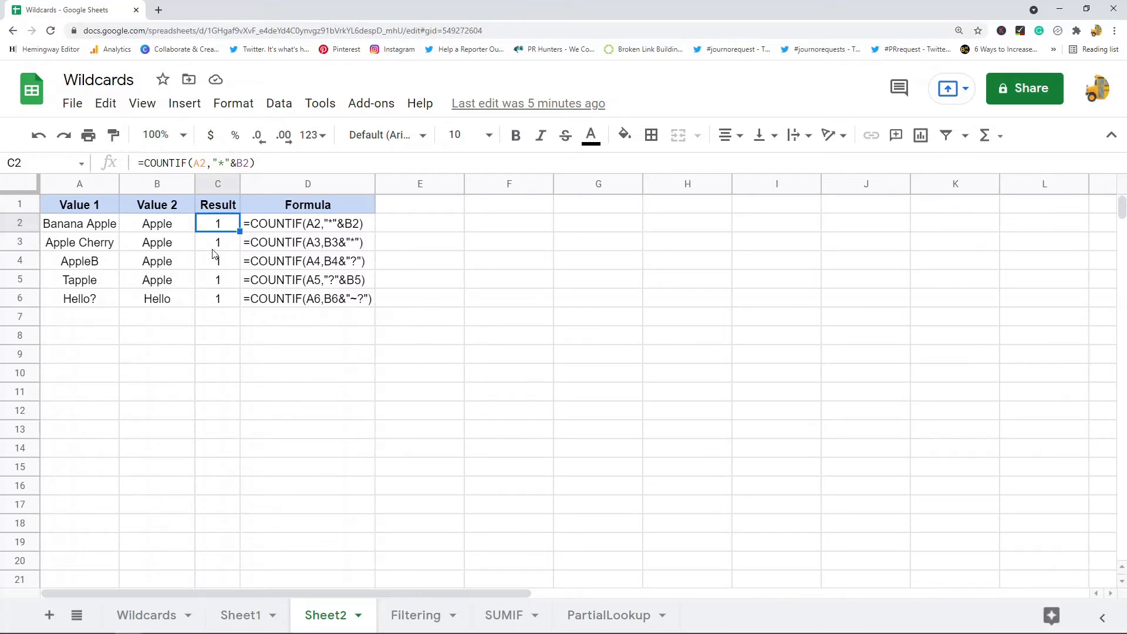
click(220, 301)
shift+click(230, 228)
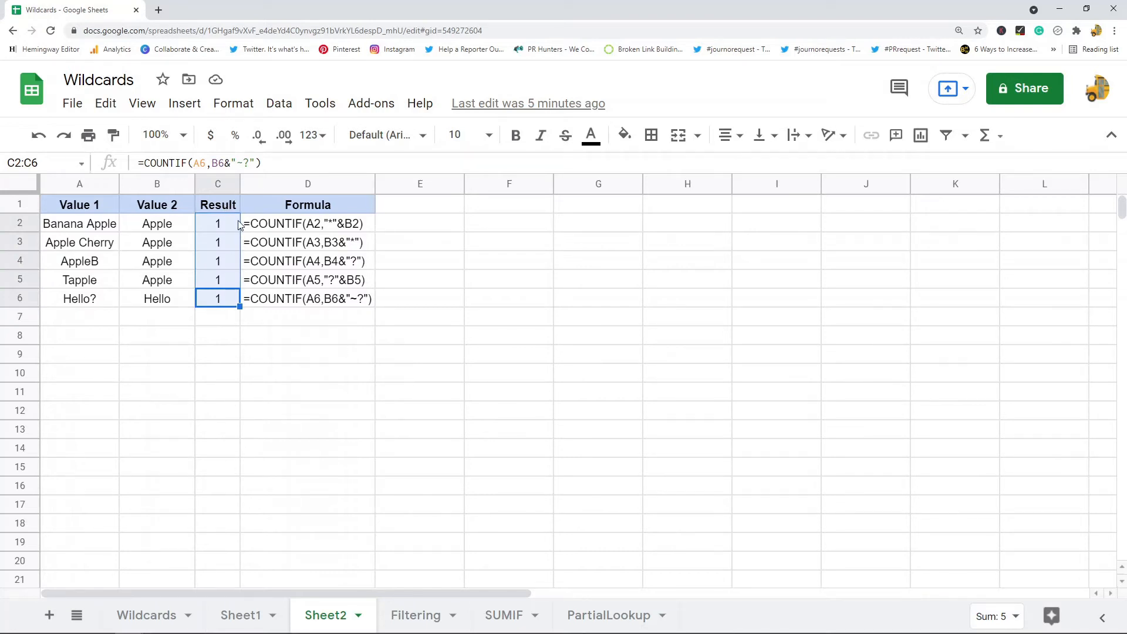
click(227, 228)
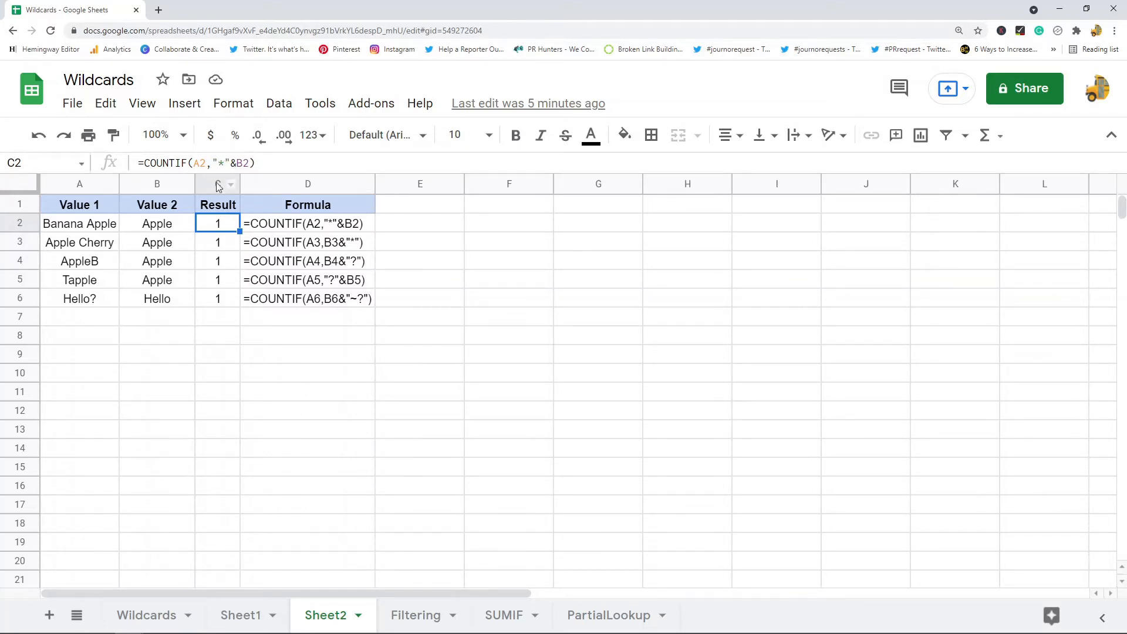
double_click(218, 164)
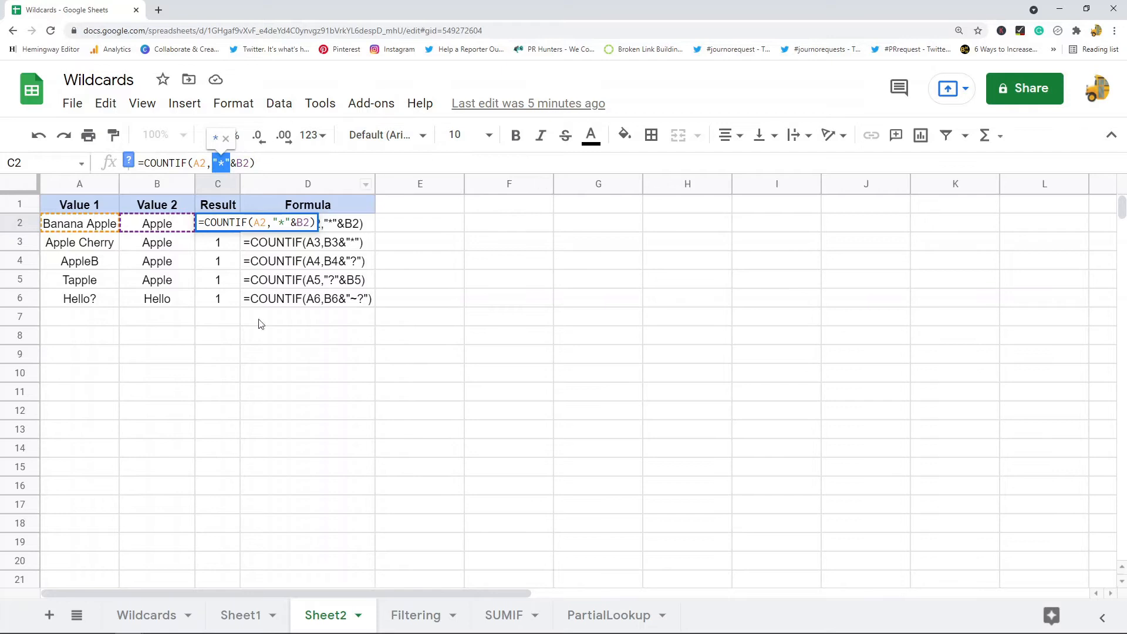
click(232, 373)
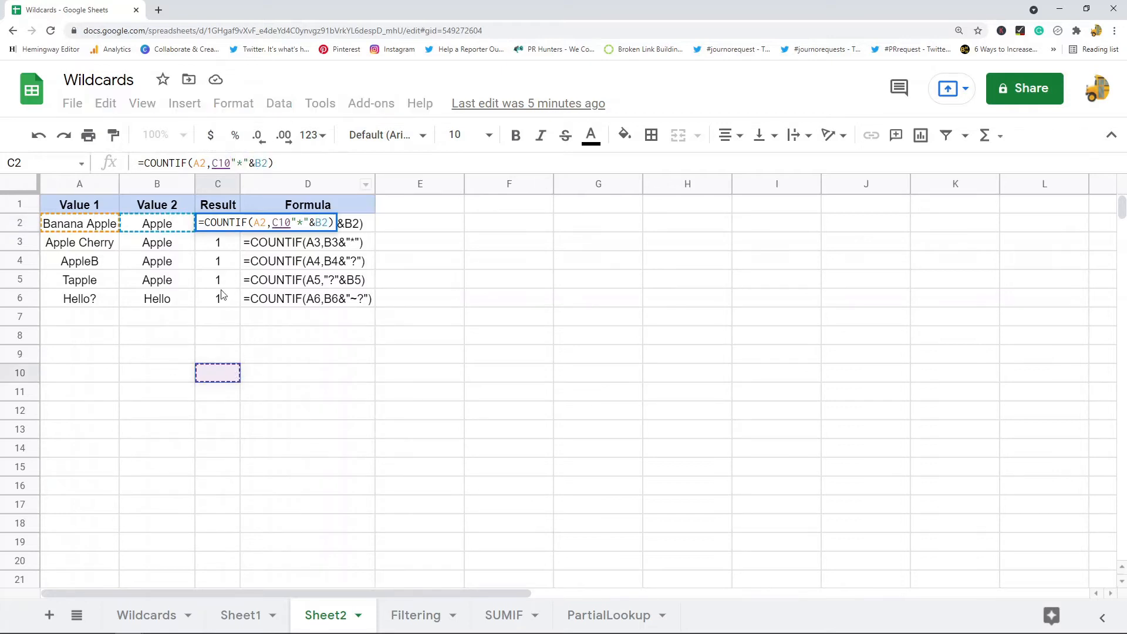
key(Escape)
Step: Compare Banana Apple in A2 and Apple in B2 with the "*" and B2 parts of the formula text in D2, and view D3's formula
click(88, 226)
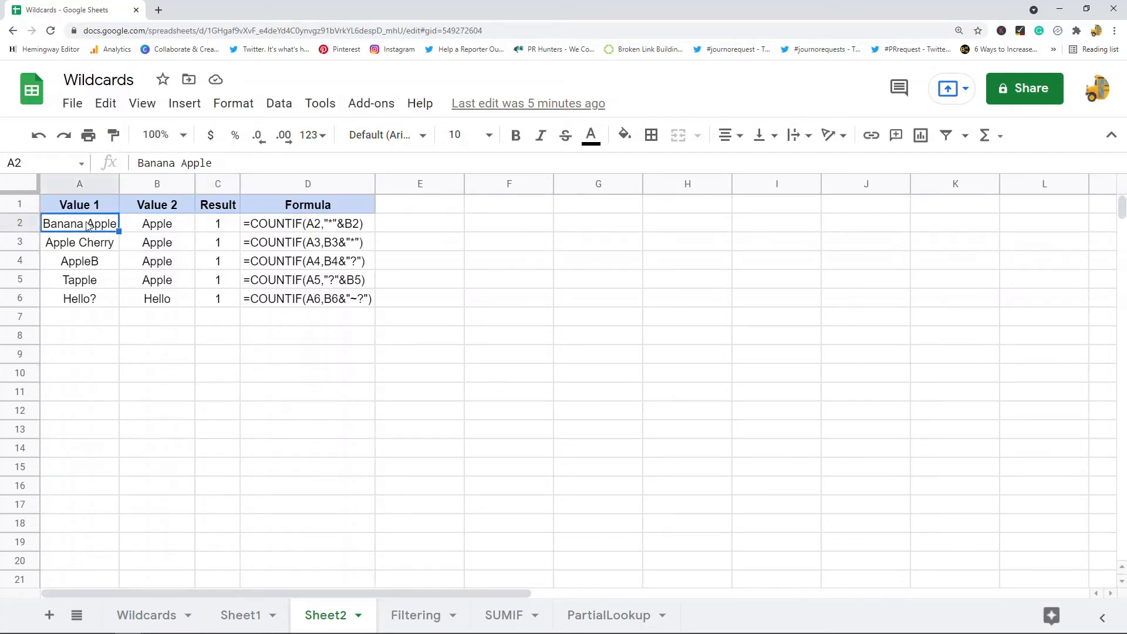
click(168, 230)
click(138, 163)
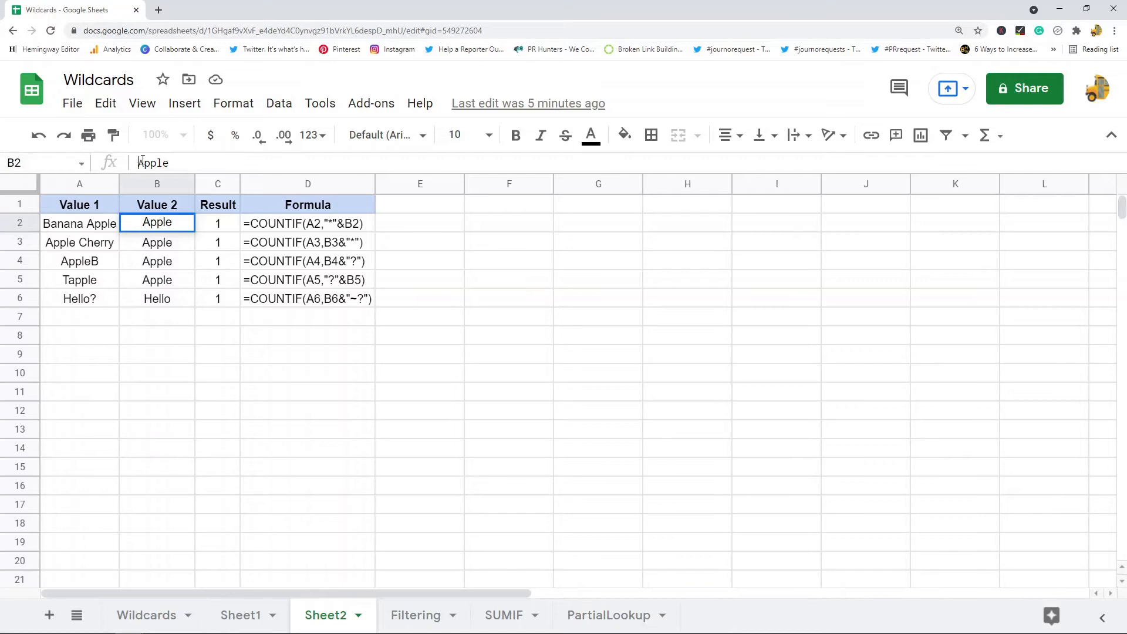
click(80, 224)
drag(181, 163, 102, 169)
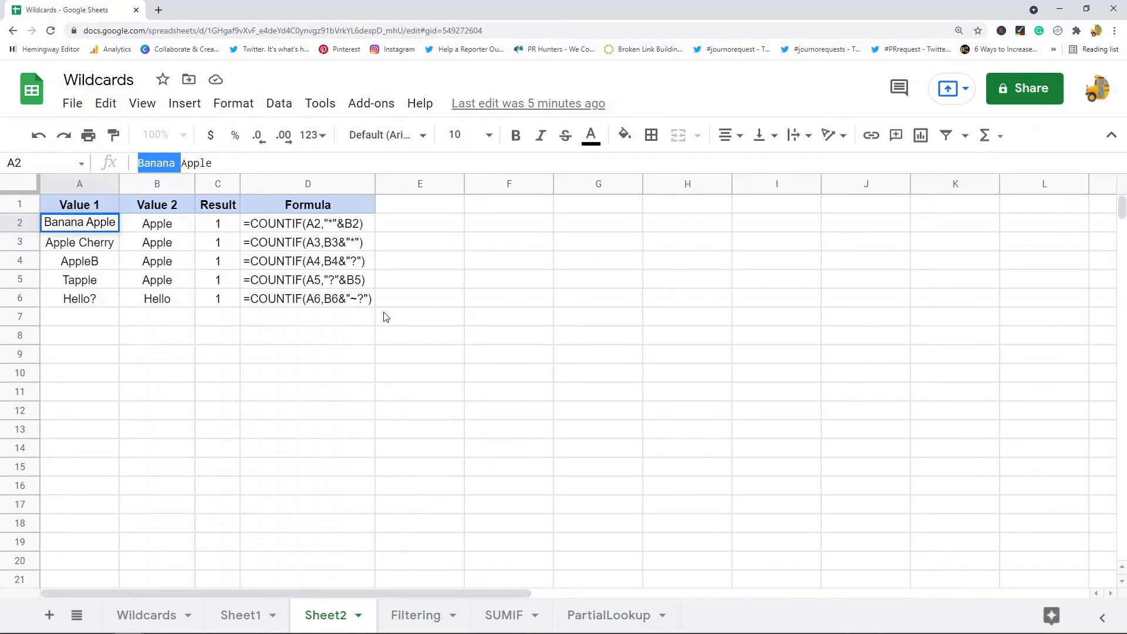
click(347, 228)
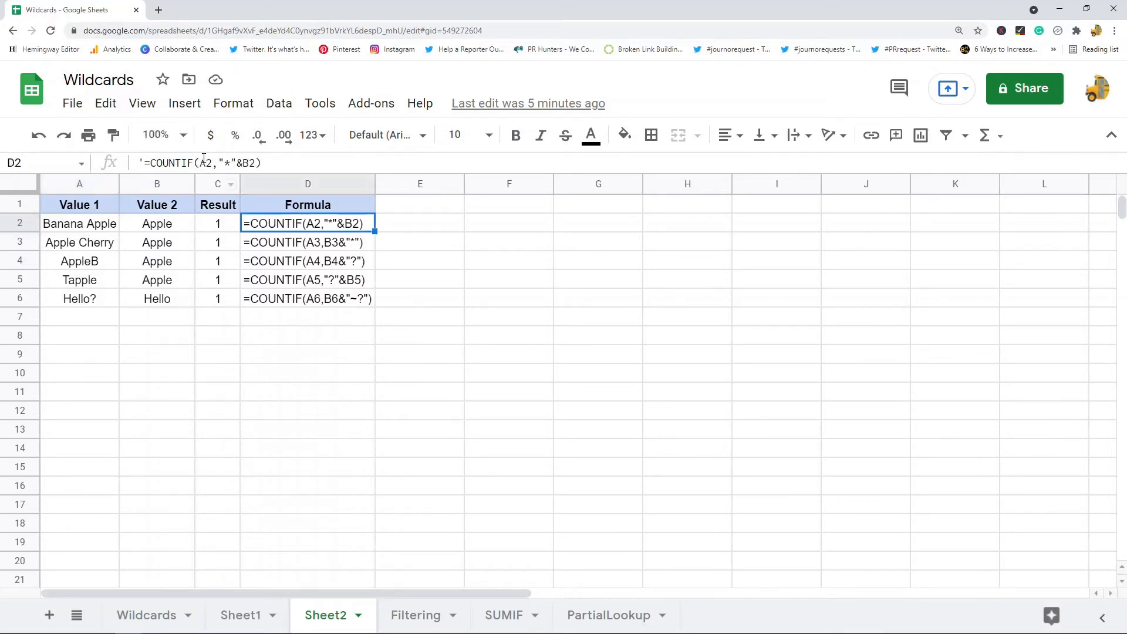
drag(219, 162, 238, 168)
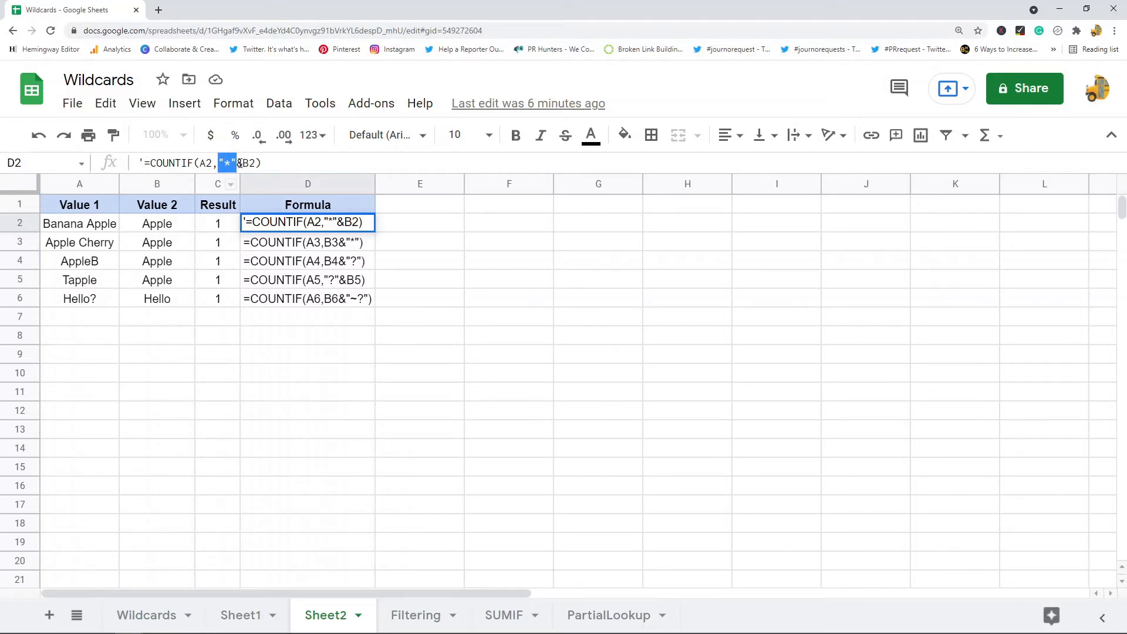
double_click(247, 163)
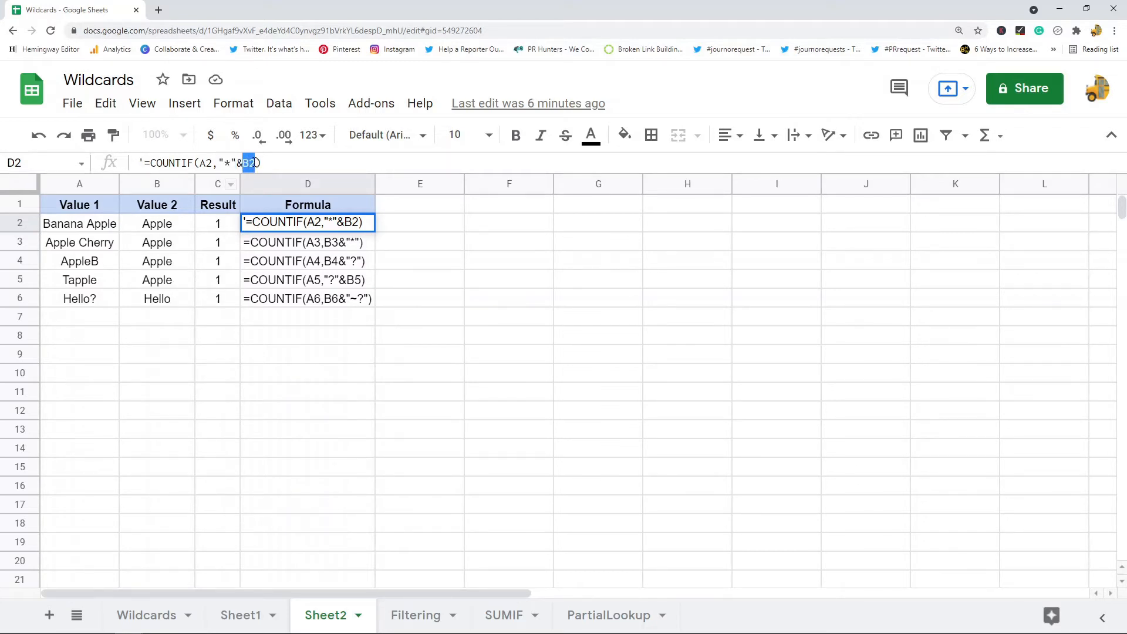
click(303, 247)
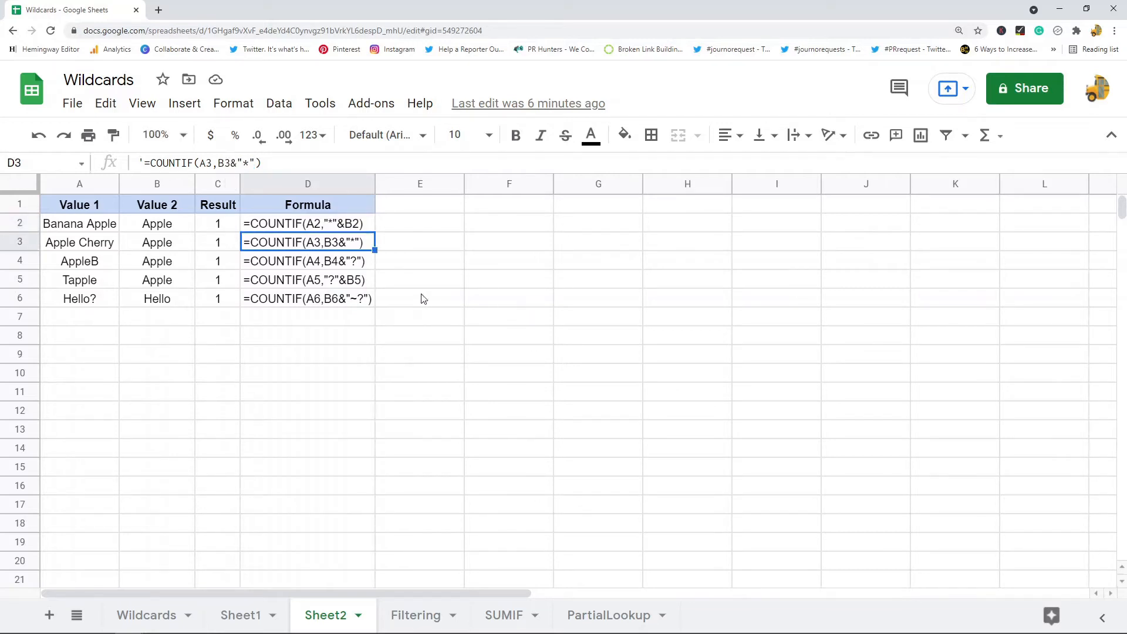
Step: Compare the &"*" part of the formula text in D3 with Apple Cherry in A3, leaving both cells unchanged
drag(232, 164, 255, 163)
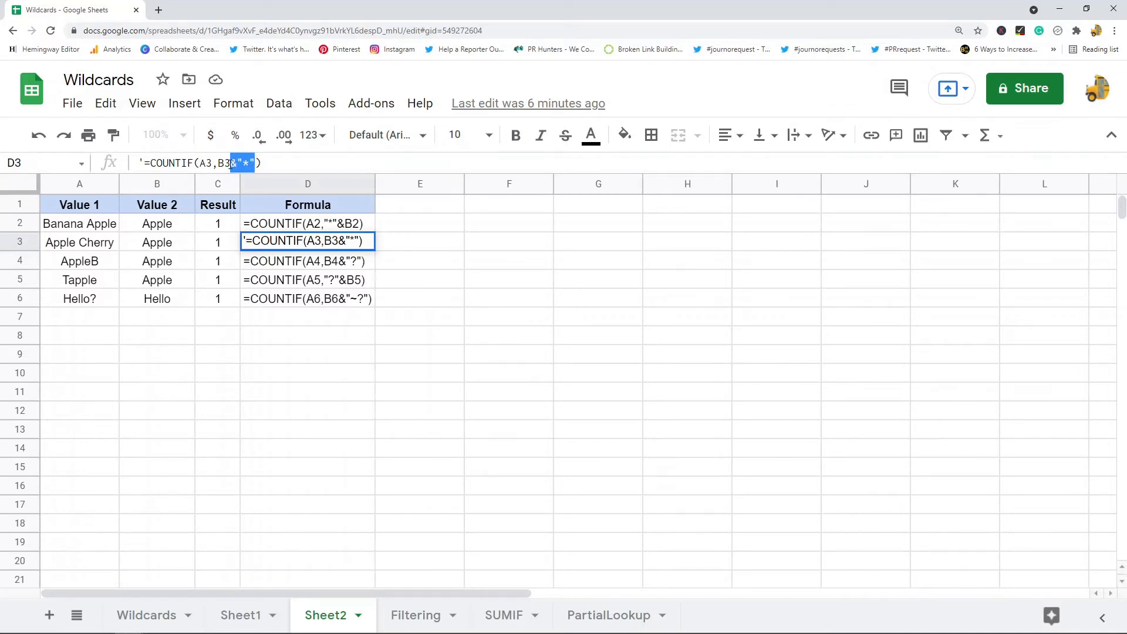
click(83, 244)
double_click(78, 240)
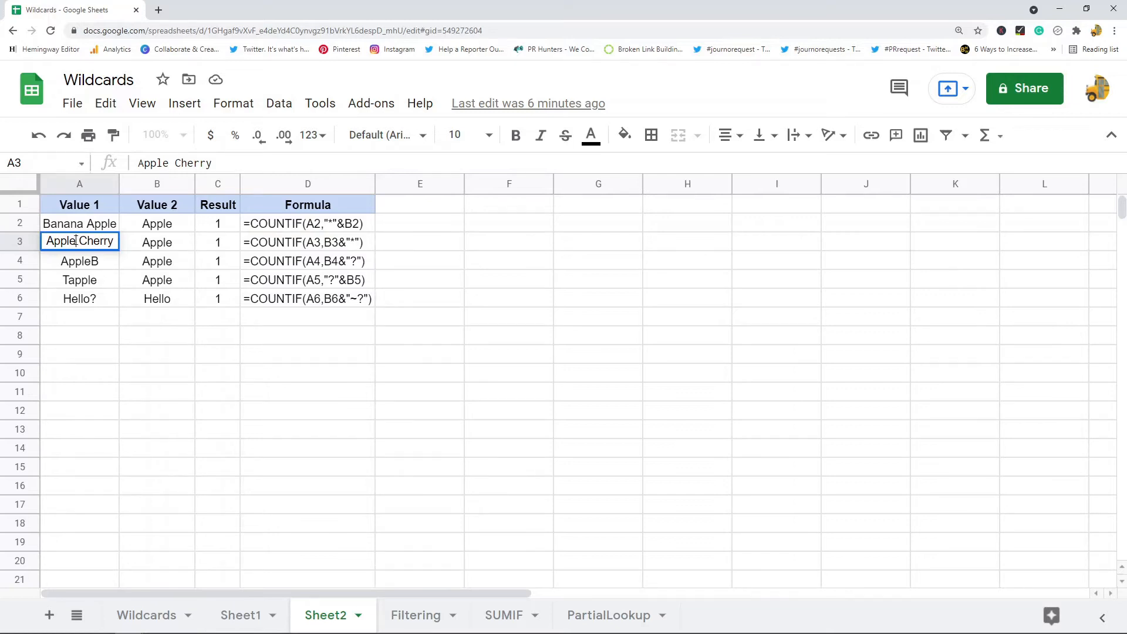
drag(78, 240, 265, 243)
Step: Compare the "?" wildcard in D4's formula text with the final B of AppleB in A4, without editing either cell
click(278, 265)
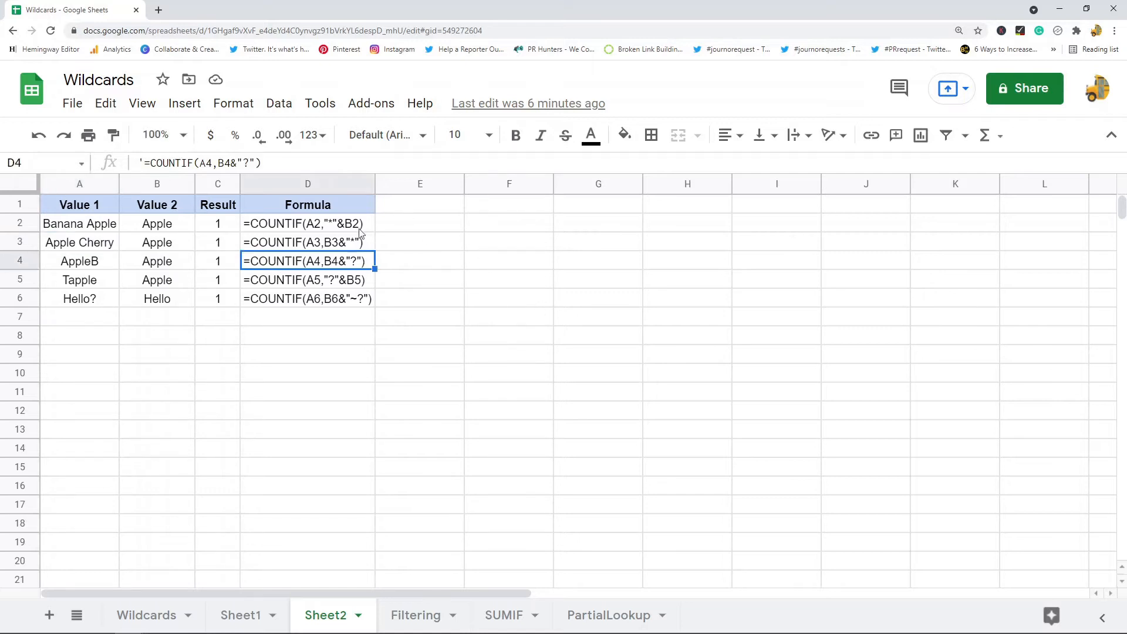
double_click(245, 162)
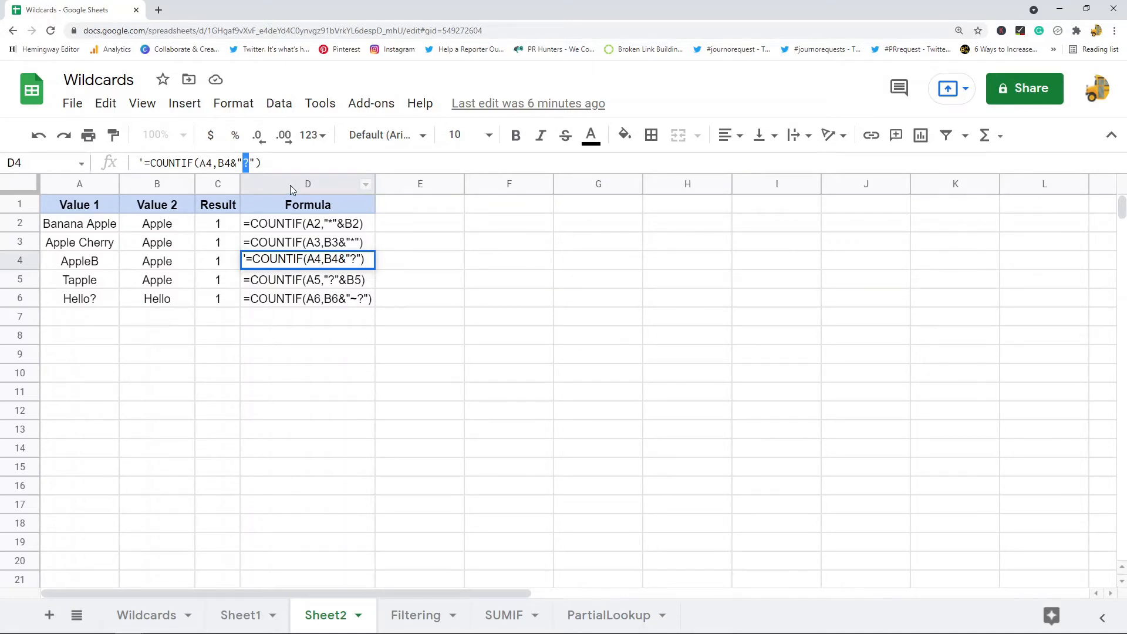
double_click(99, 262)
drag(99, 260, 91, 260)
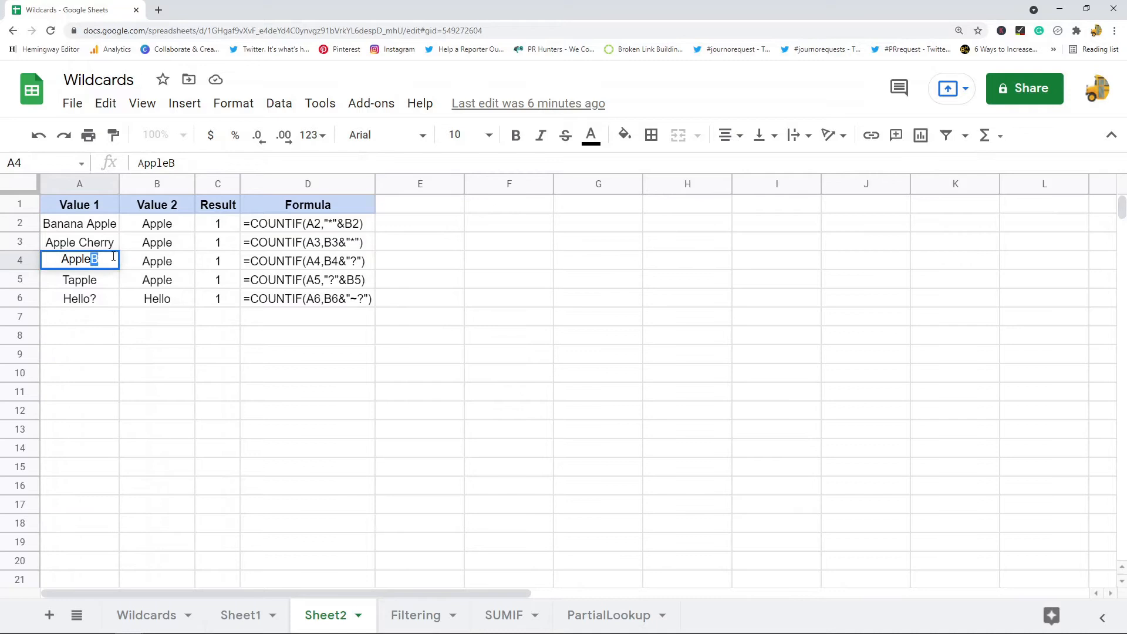
Step: Compare the "?"&B5 part of the formula text in D5 with the leading T of Tapple in A5
click(308, 281)
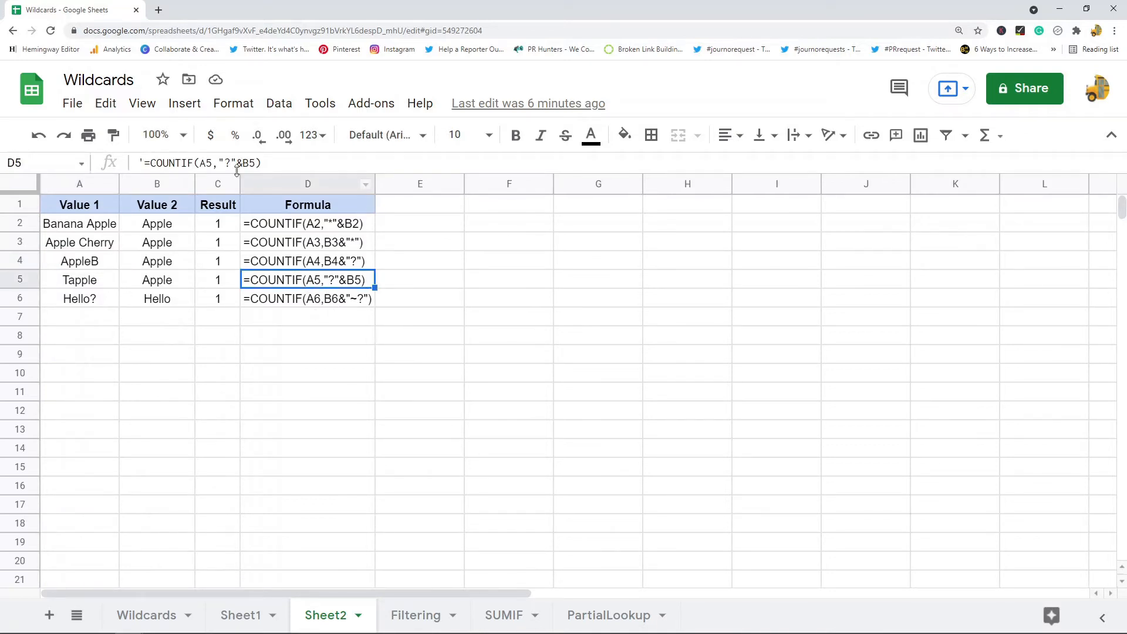
click(220, 162)
drag(219, 162, 249, 163)
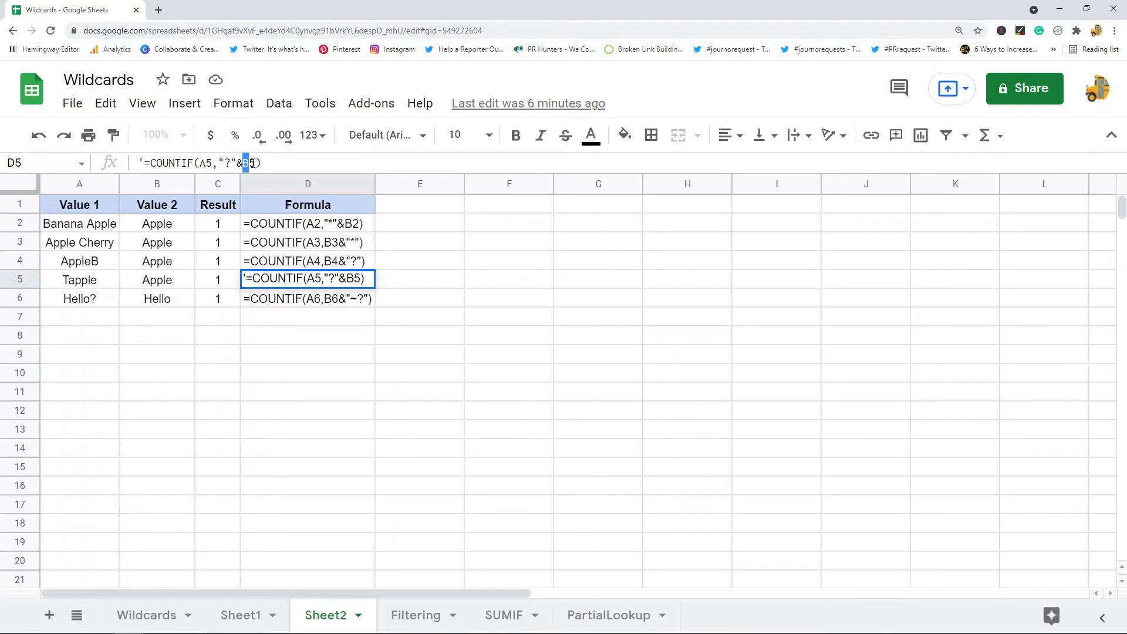
click(93, 288)
drag(144, 164, 130, 168)
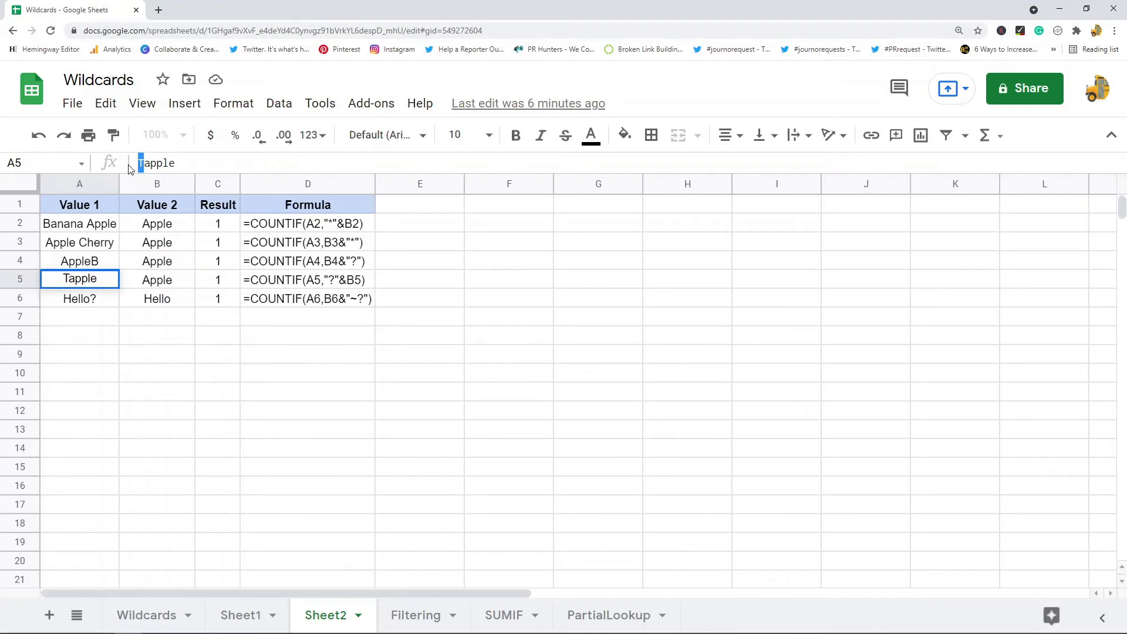
Step: Examine the "~?" escape in D6's formula text against Hello? in A6, and view the COUNTIF formula in C6
click(317, 302)
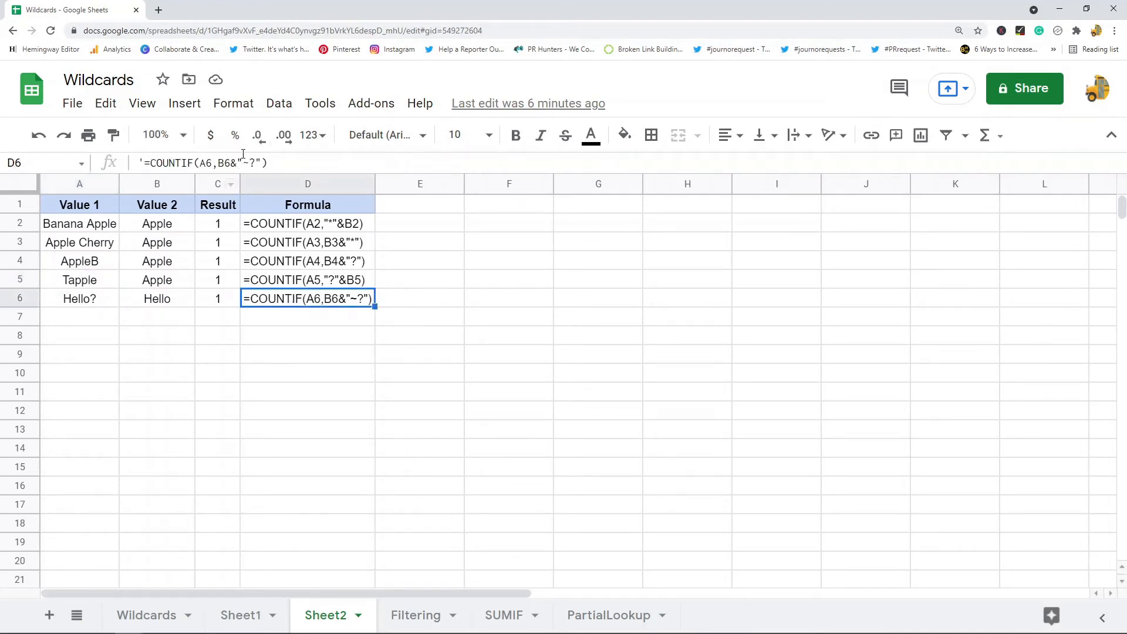
click(226, 164)
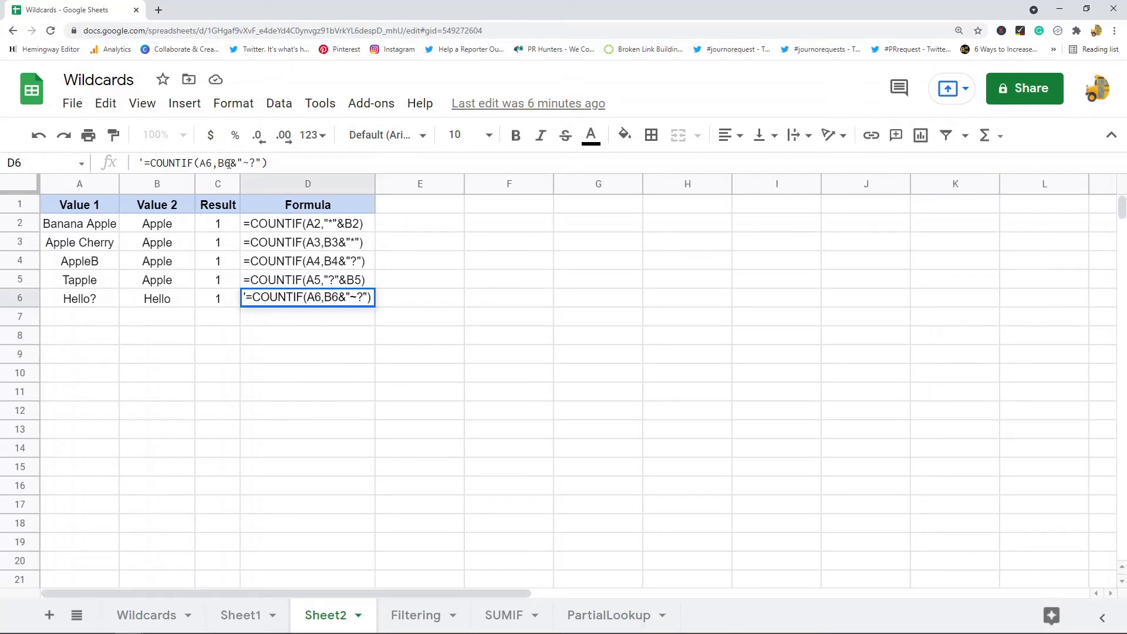
double_click(246, 163)
double_click(252, 164)
click(80, 297)
click(234, 302)
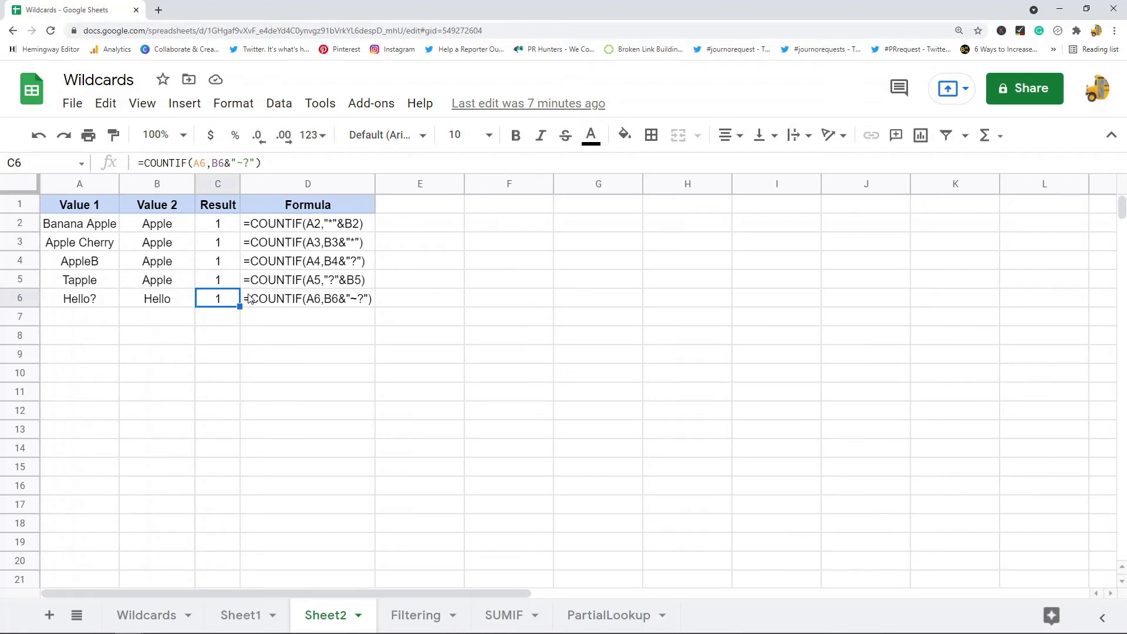
Step: On the Filtering sheet, create a filter on the SKU and SALES table in A1:B9
click(415, 615)
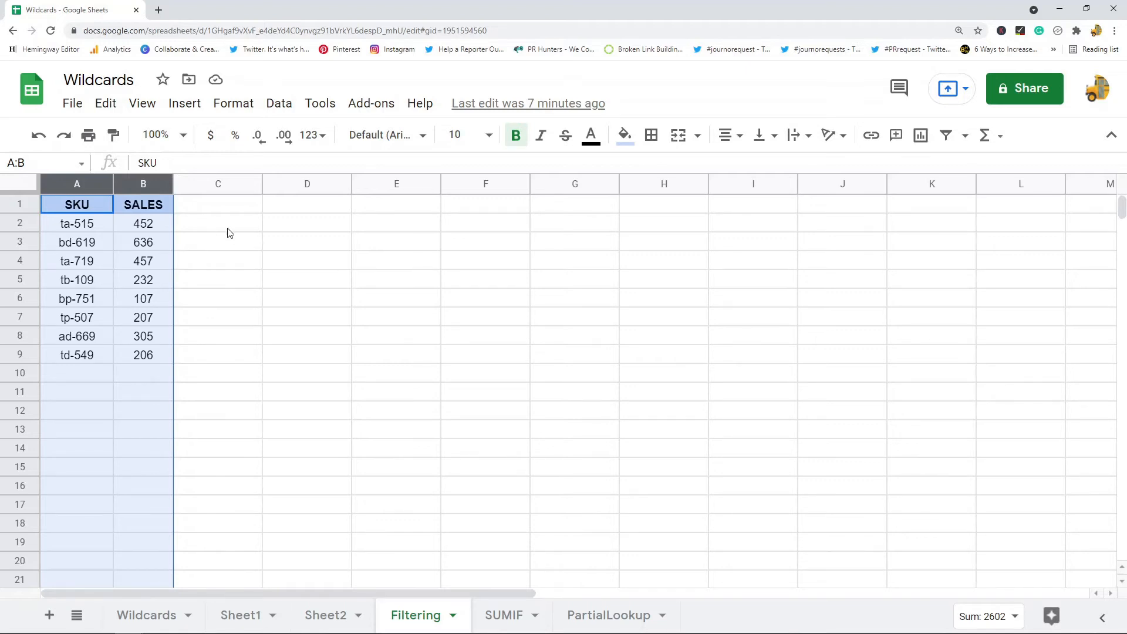
click(275, 268)
drag(82, 208, 146, 355)
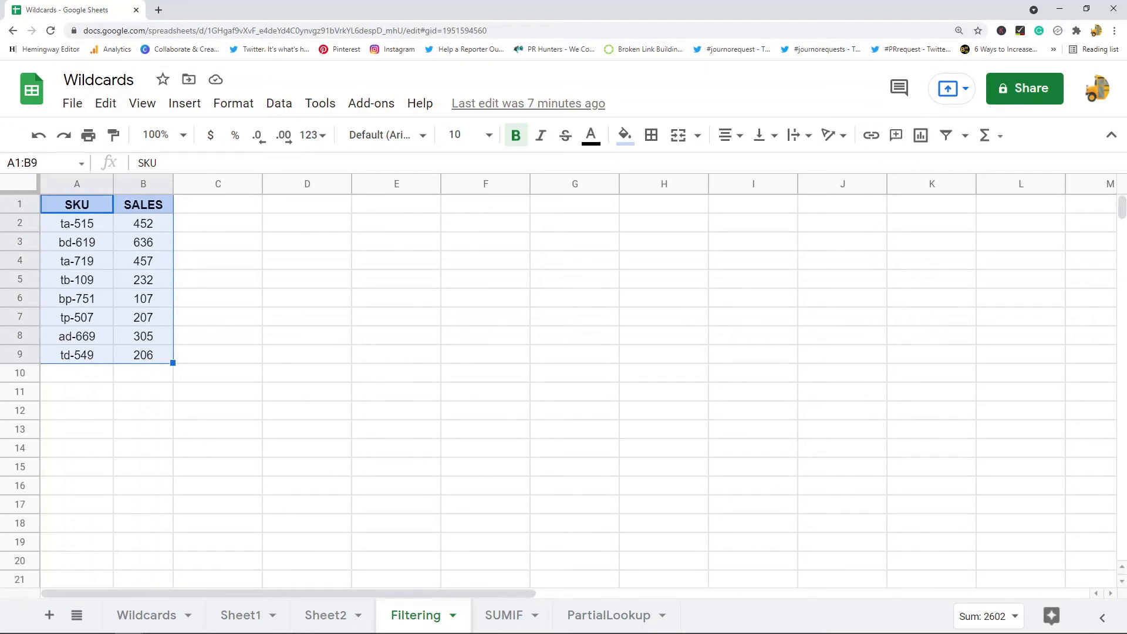
click(274, 105)
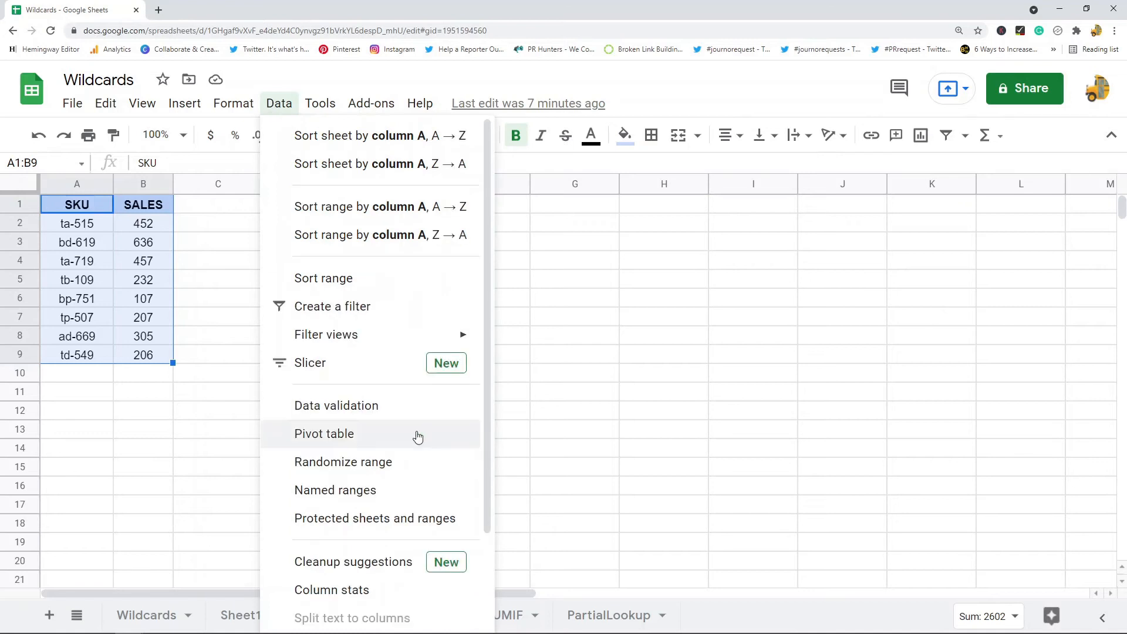
click(346, 315)
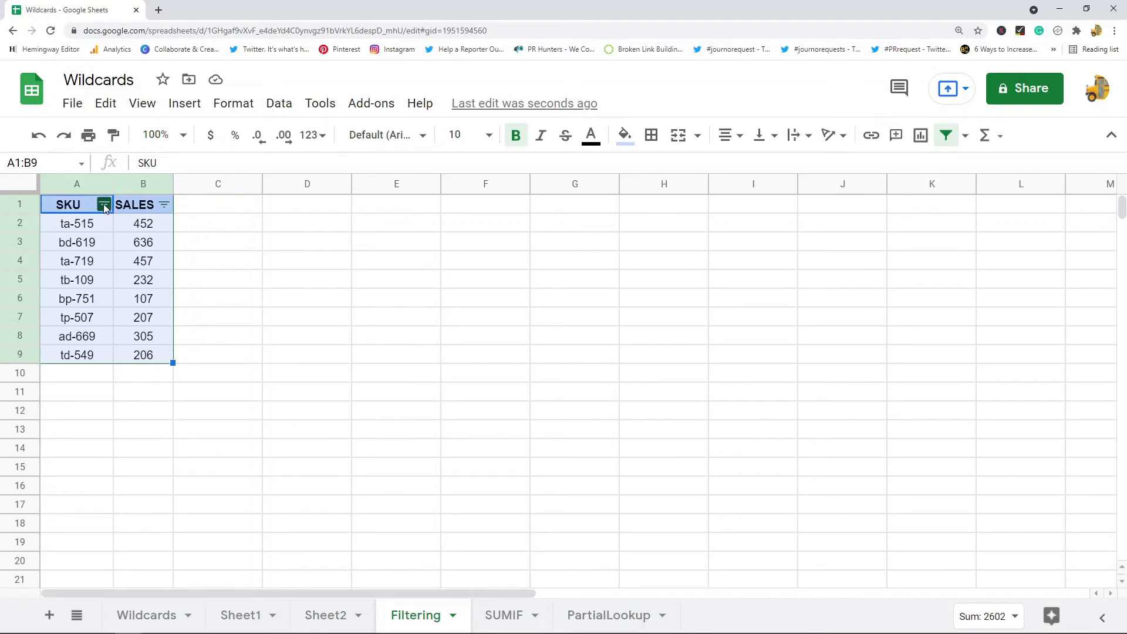
Step: Filter the SKU column by the condition Text contains with the wildcard pattern t?-5*
click(104, 204)
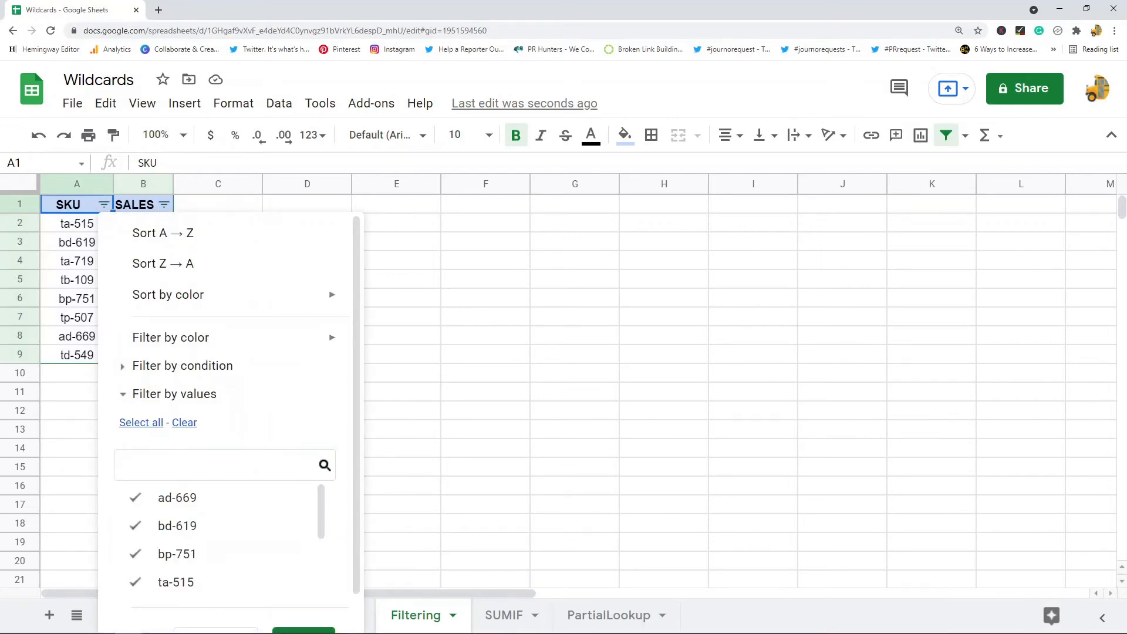
click(124, 367)
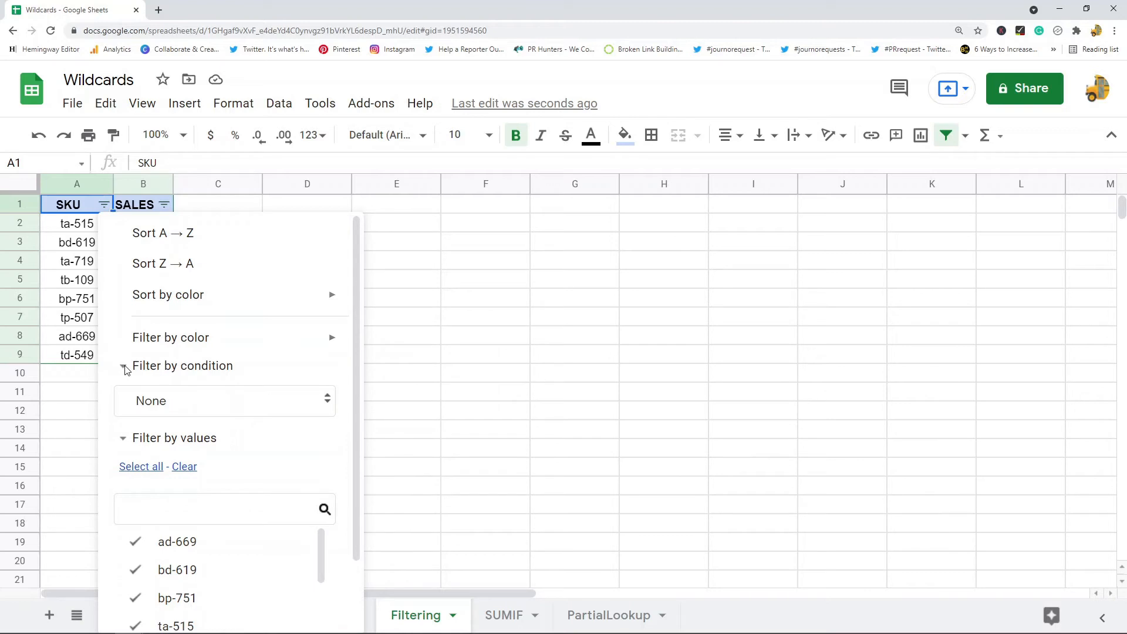
scroll(199, 411, down, 2)
click(214, 322)
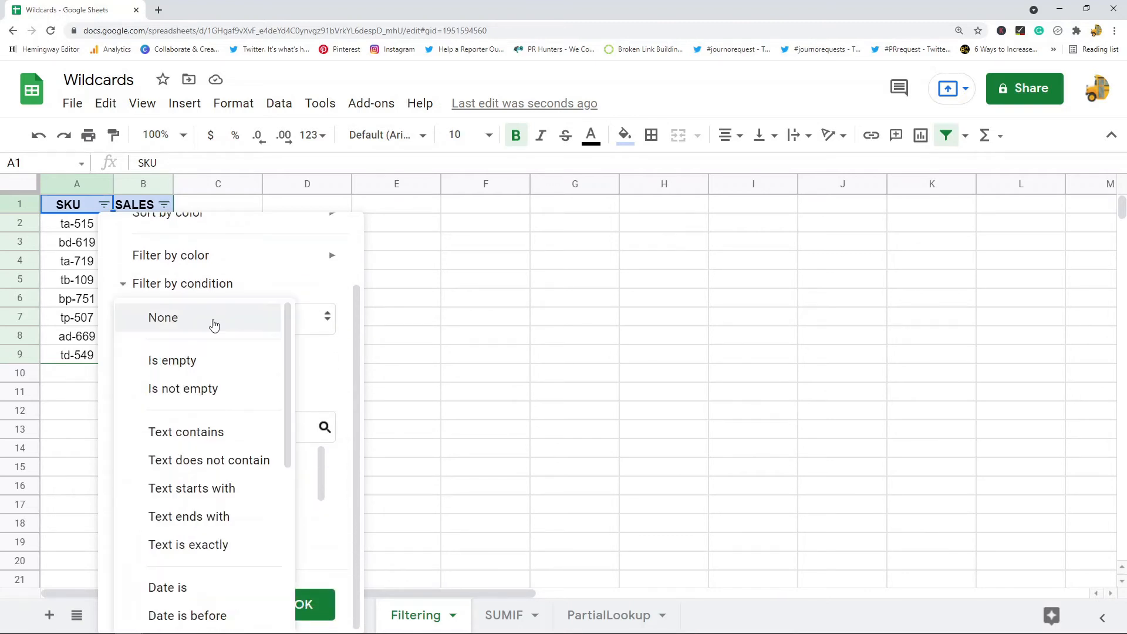
click(214, 433)
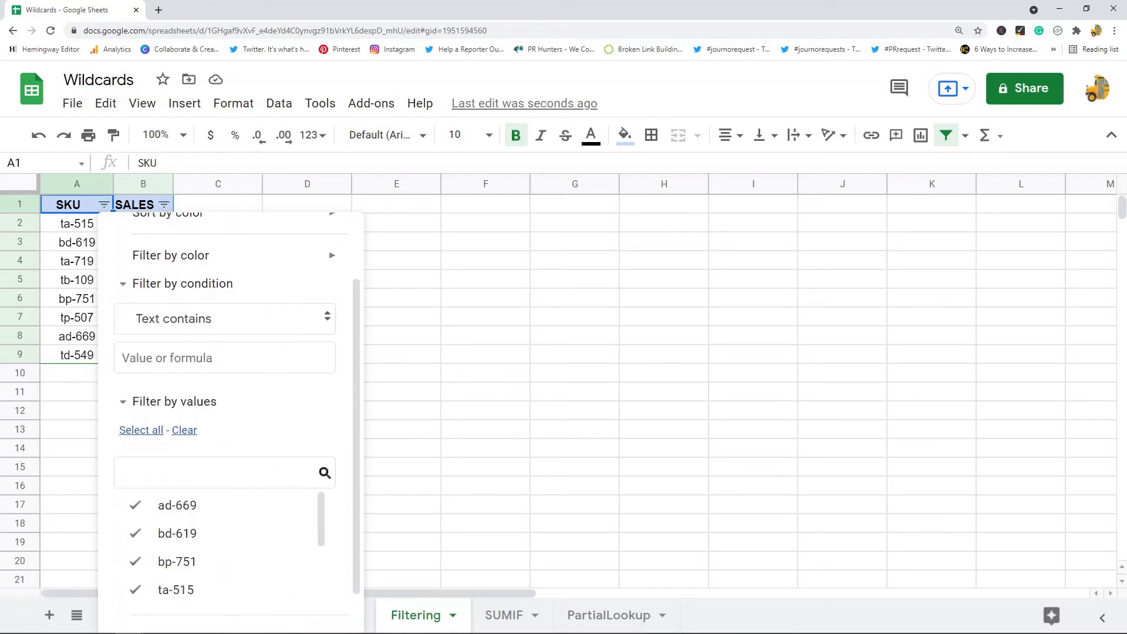
click(196, 356)
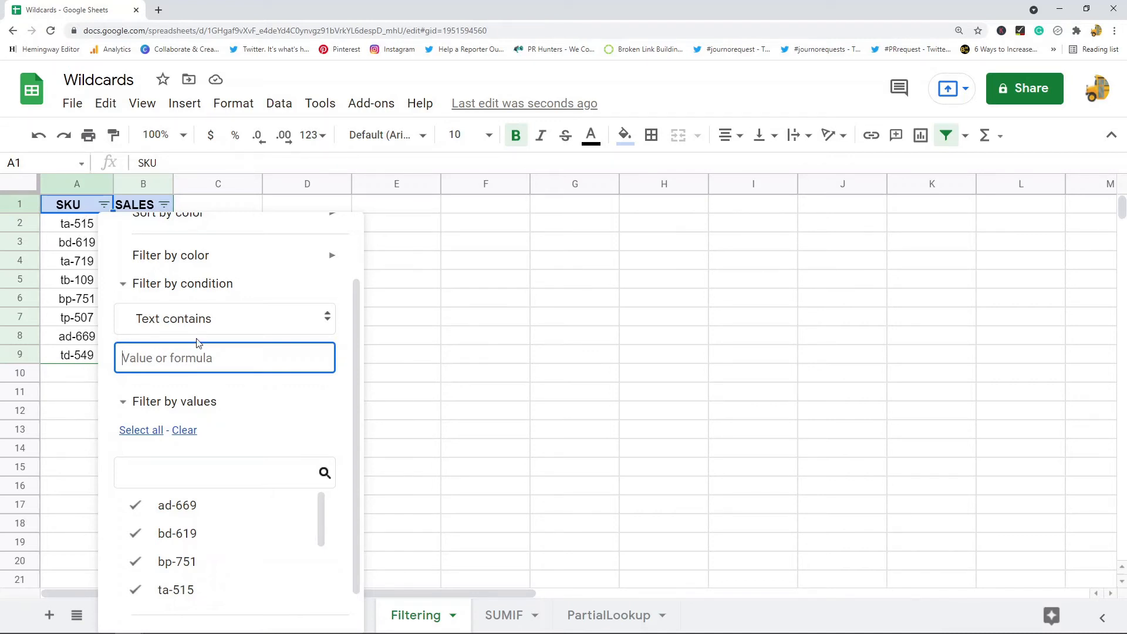
text(t?)
text(-5*)
scroll(281, 395, down, 1)
click(310, 604)
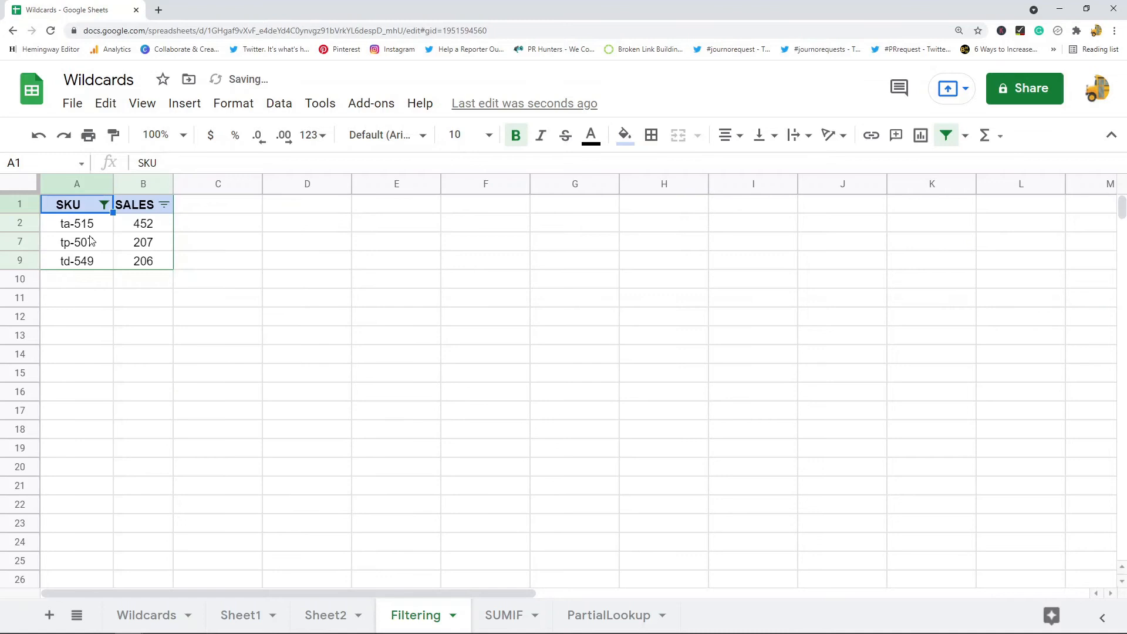
Step: Enter the pattern t?-5* in C2 beside the filtered table and compare its wildcards with the remaining SKU rows
click(235, 229)
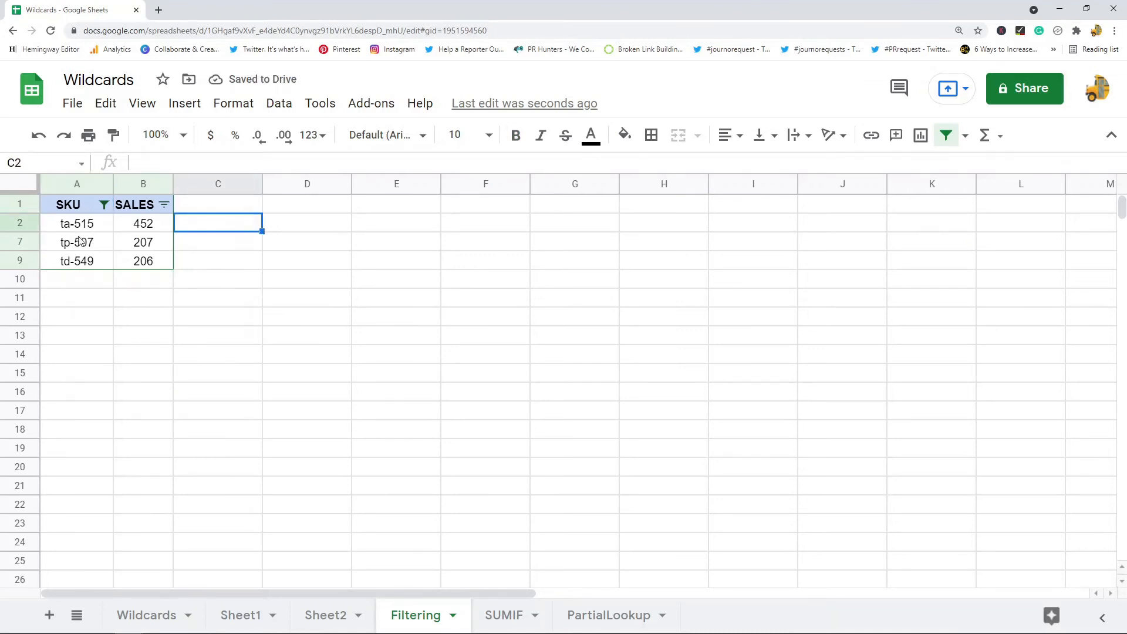
double_click(230, 228)
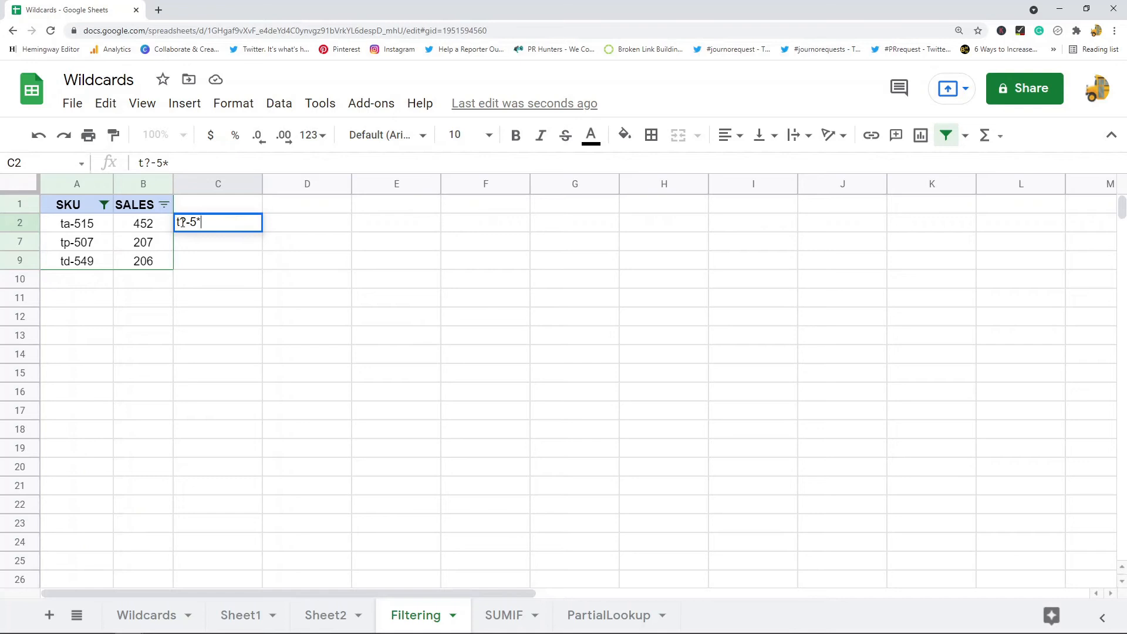
drag(183, 223, 207, 222)
click(264, 279)
drag(87, 226, 142, 267)
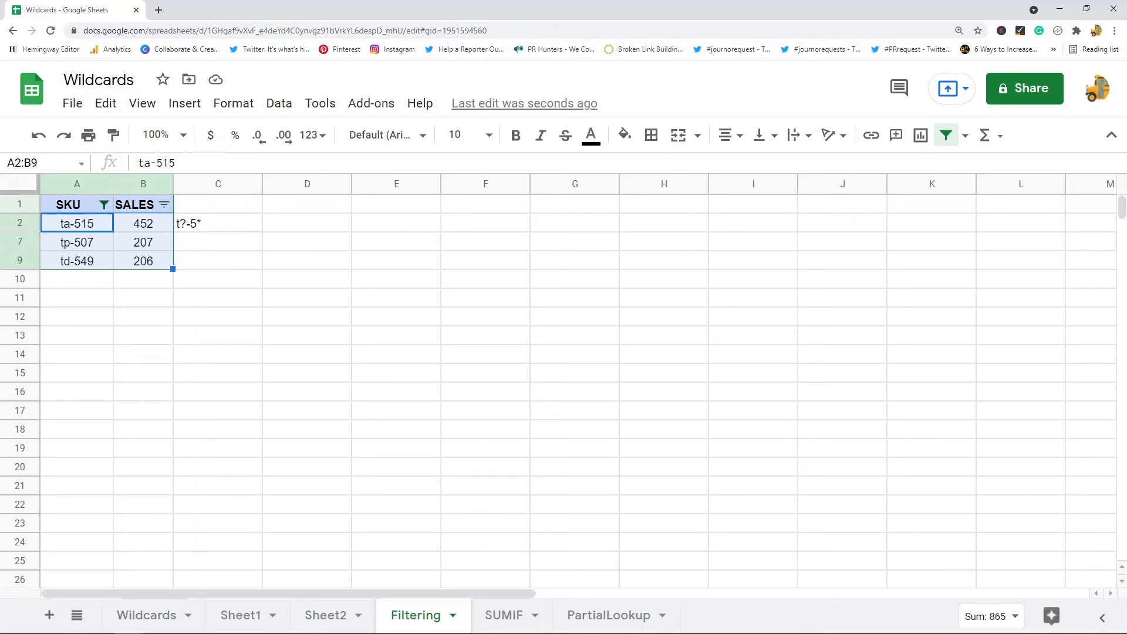
Step: On the SUMIF sheet, examine the products in A2:A8, the sales in B2:B8, and the Red, Purple and Yellow Socks rows
click(505, 614)
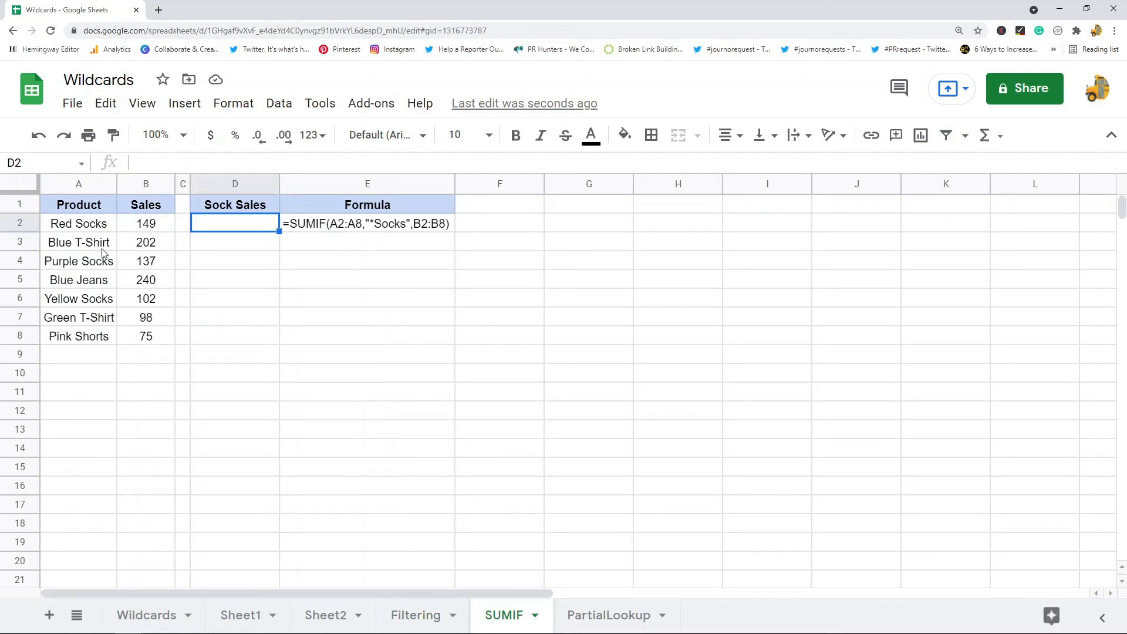
drag(88, 232, 78, 345)
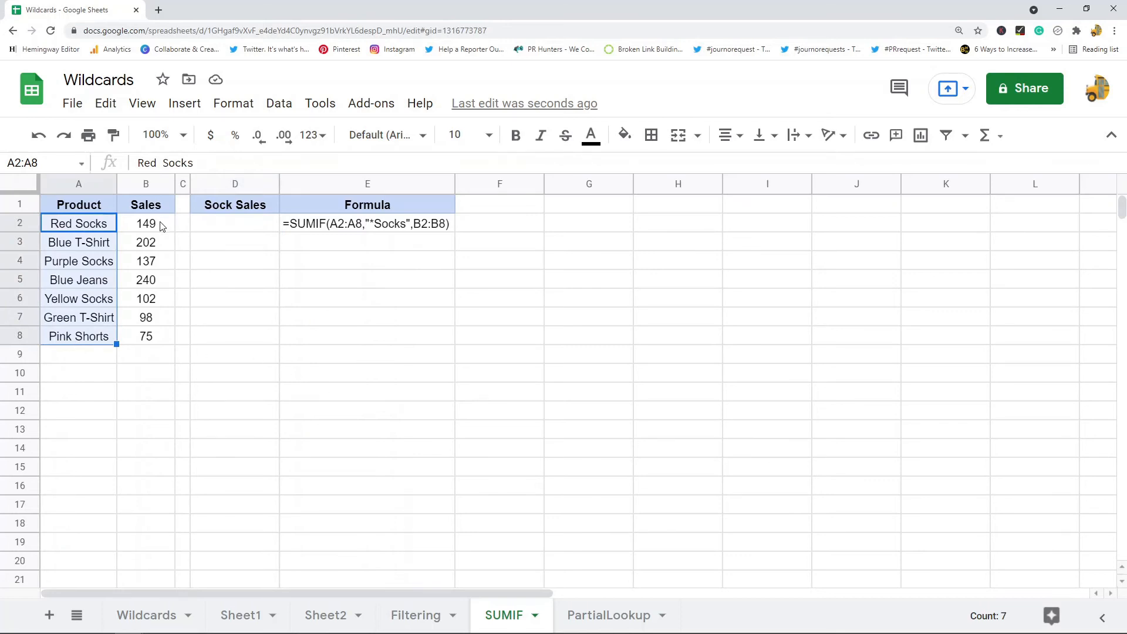
drag(162, 226, 156, 345)
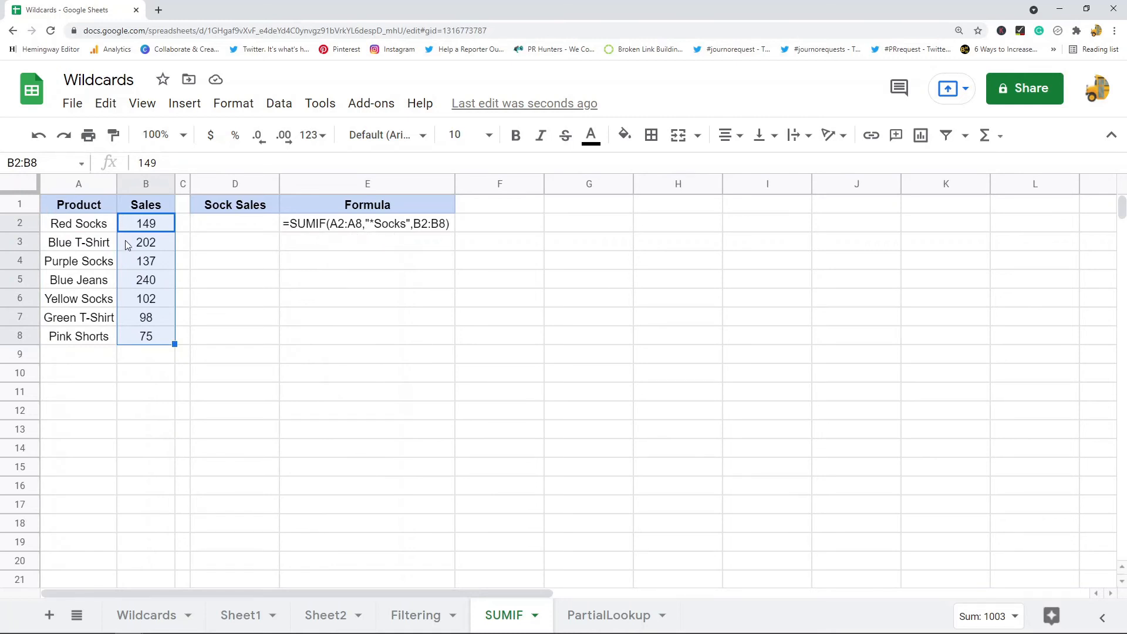
drag(95, 228, 140, 229)
drag(108, 265, 156, 265)
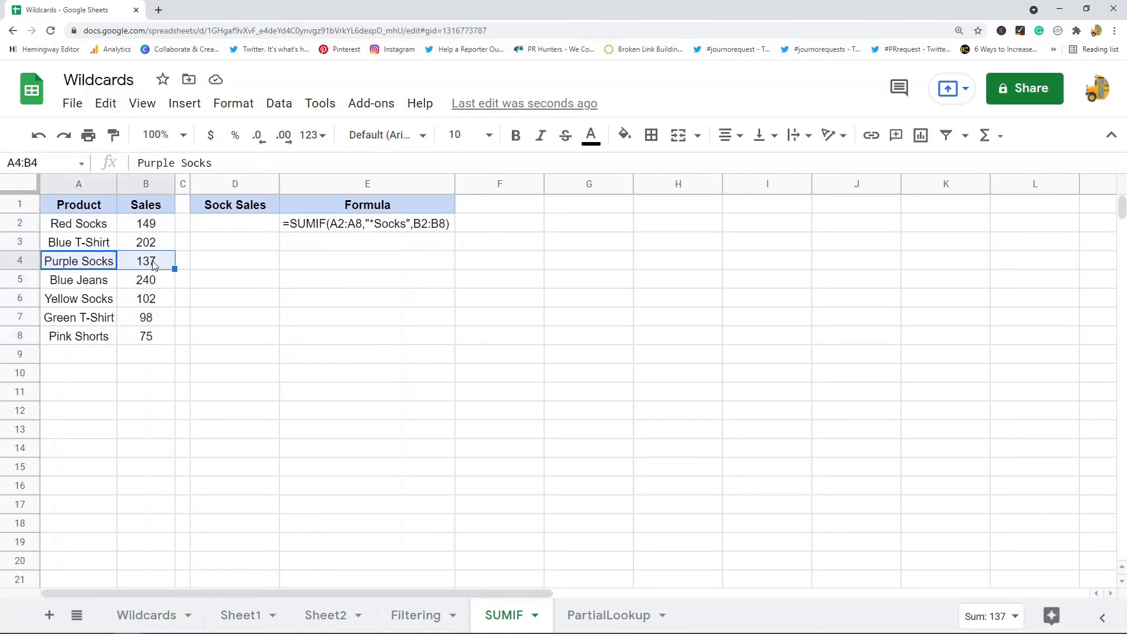
drag(98, 304, 144, 302)
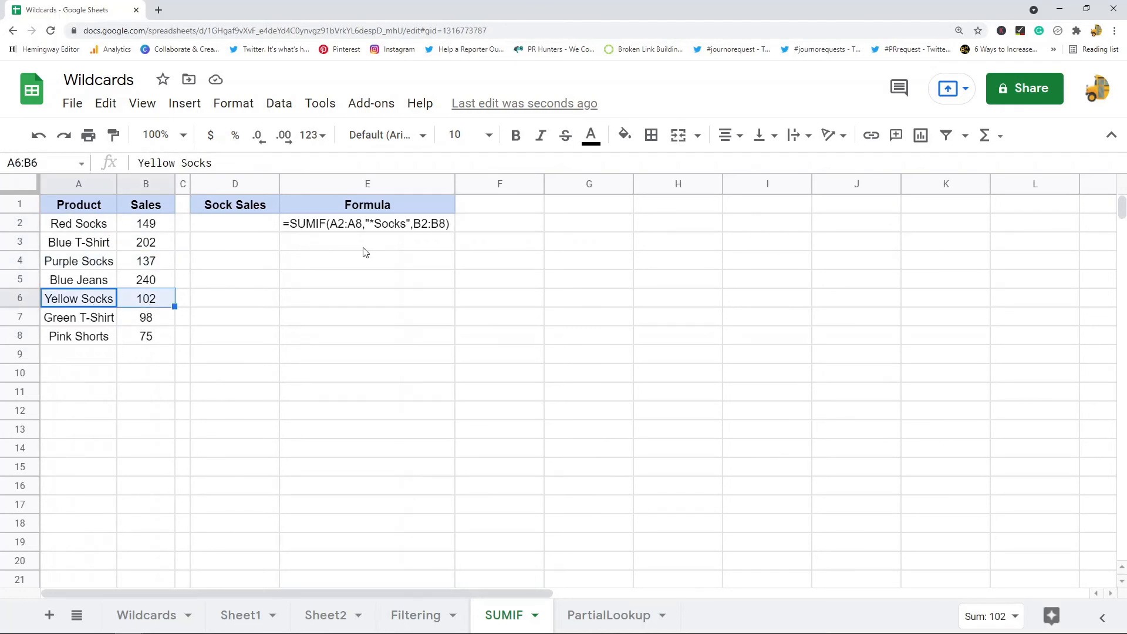
drag(100, 229, 150, 230)
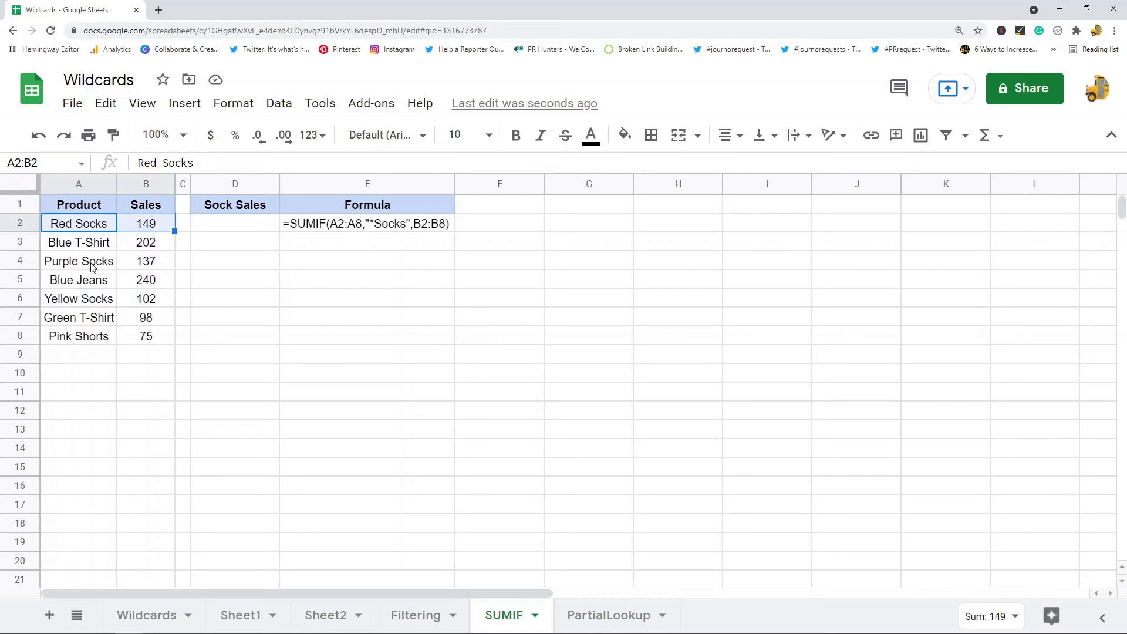
drag(94, 268, 148, 267)
drag(81, 307, 134, 306)
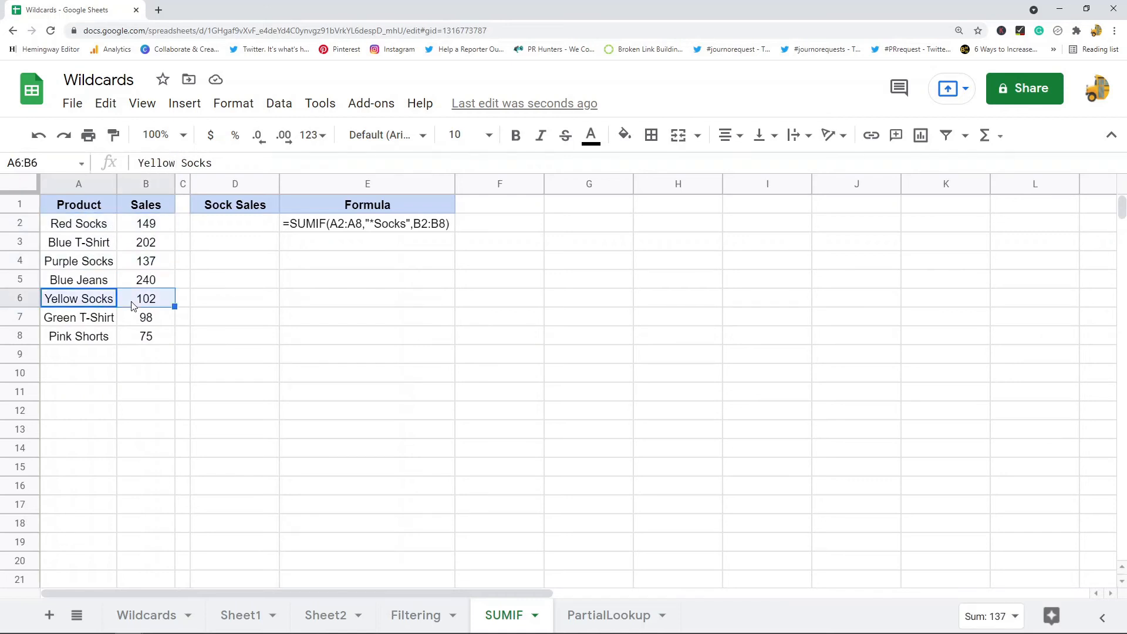
Step: In D2 under Sock Sales, enter =SUMIF(A2:A8,"*Socks",B2:B8) to total the sales of all sock products
click(233, 226)
text(=SUMIF()
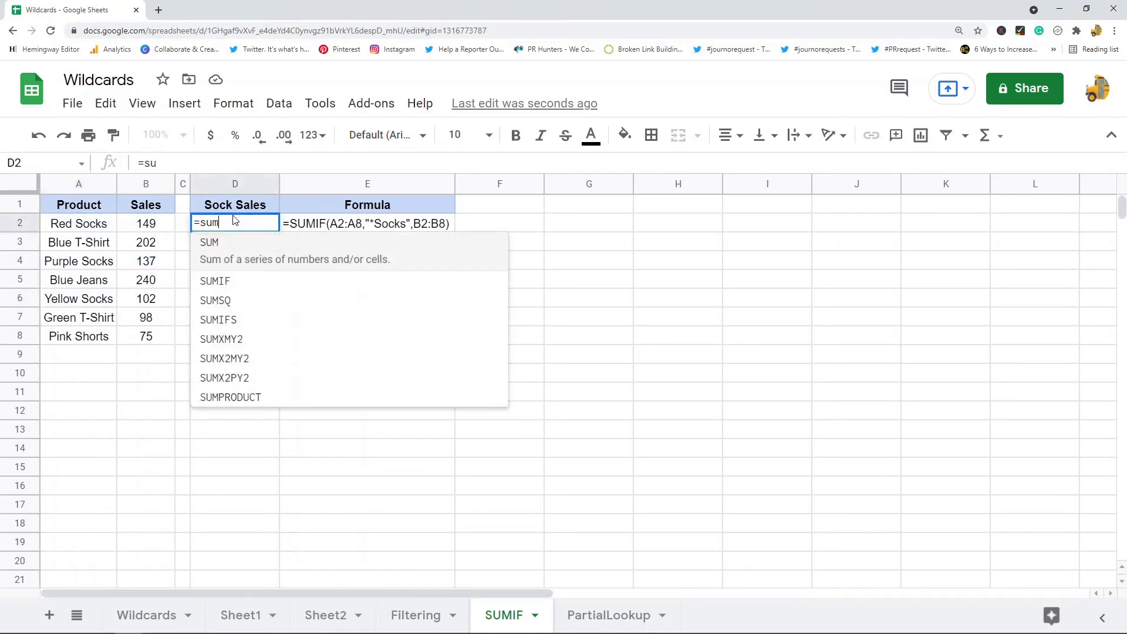
drag(104, 226, 94, 338)
click(223, 162)
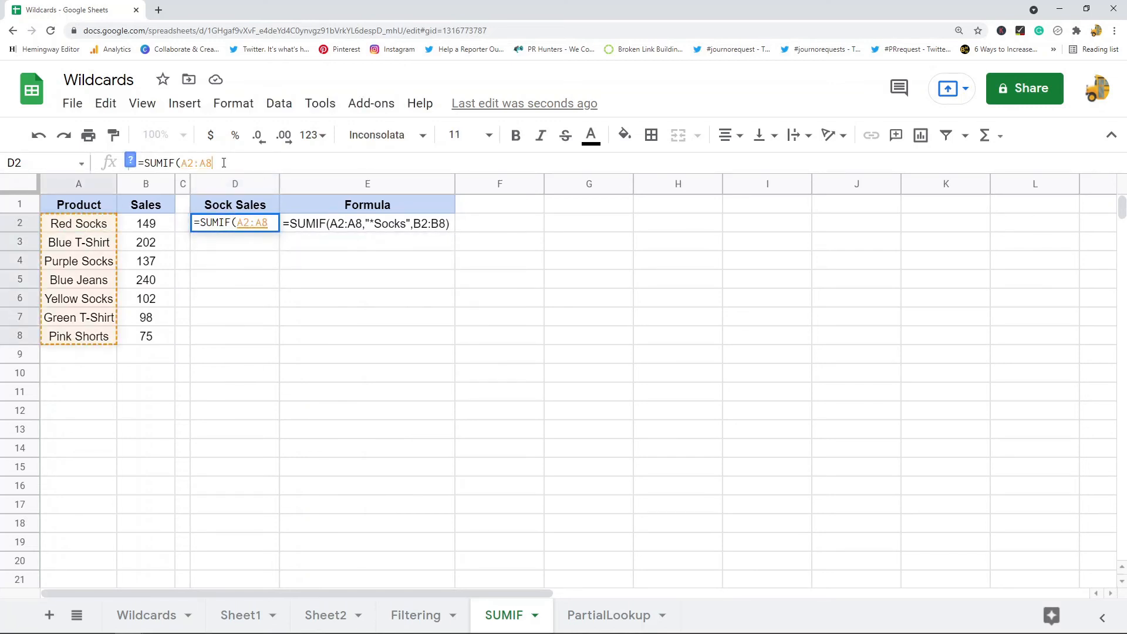
text(,)
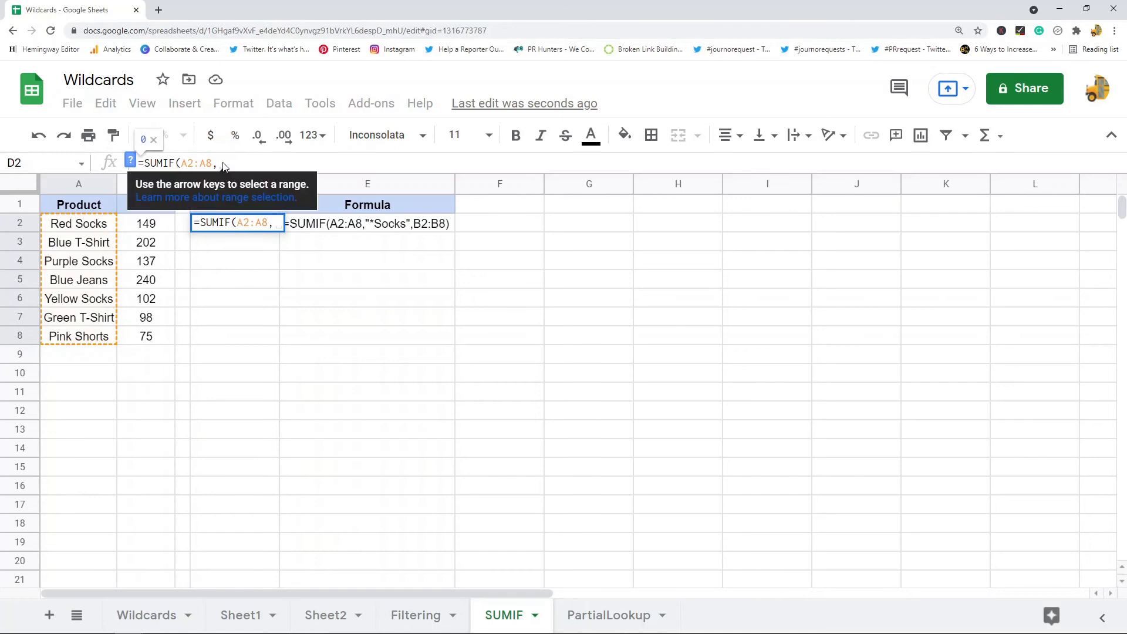
text(")
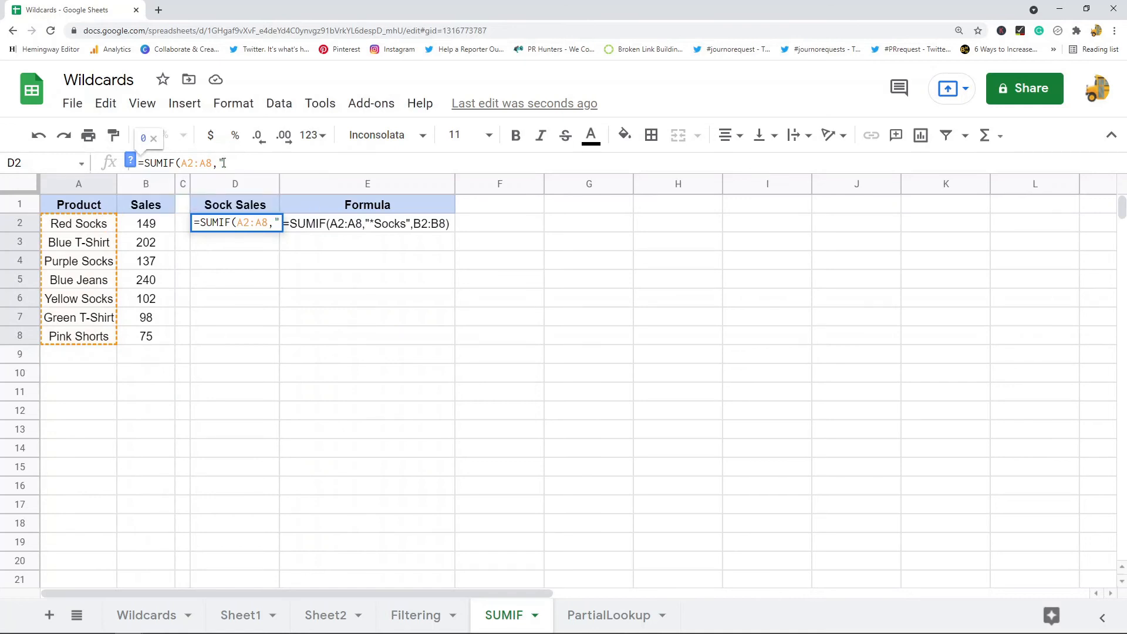
text(*Socks)
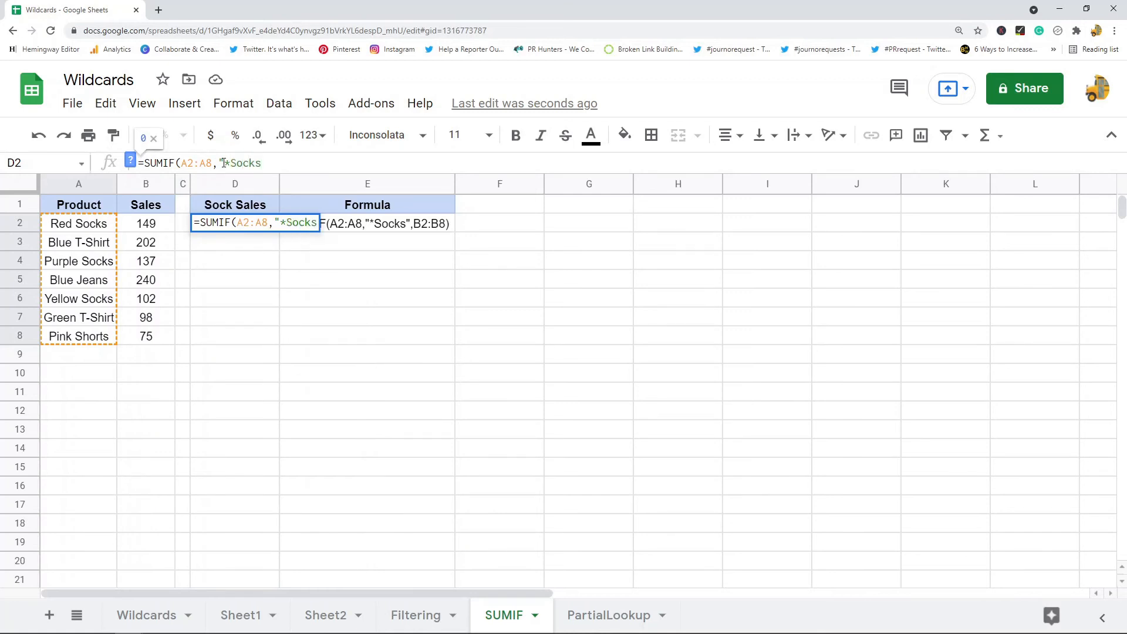
text(",)
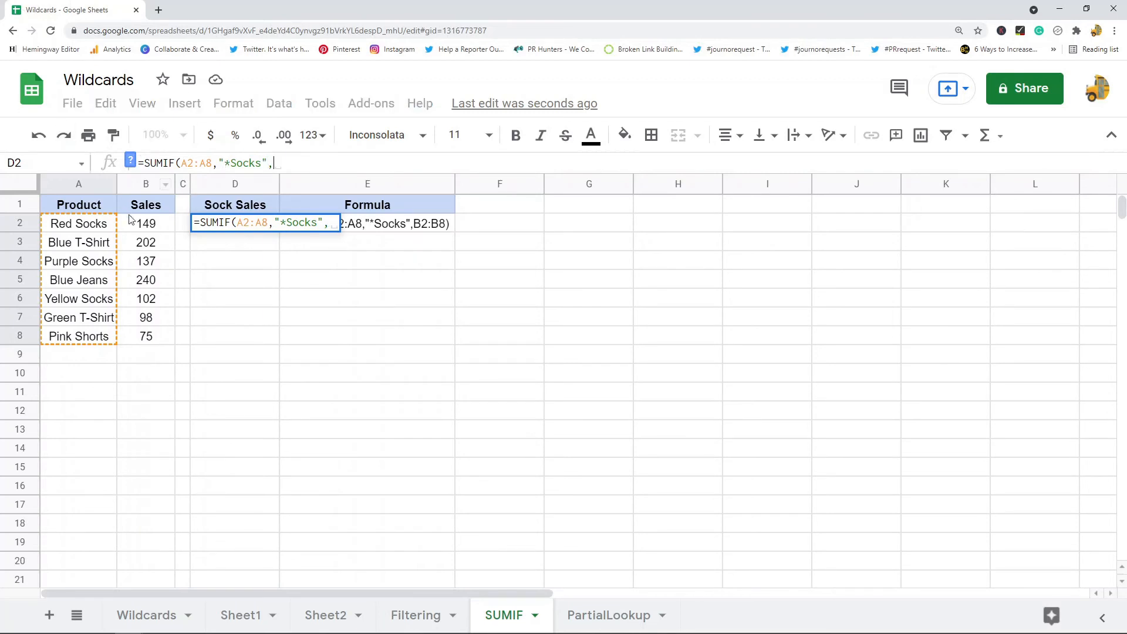
click(145, 228)
drag(163, 336, 159, 343)
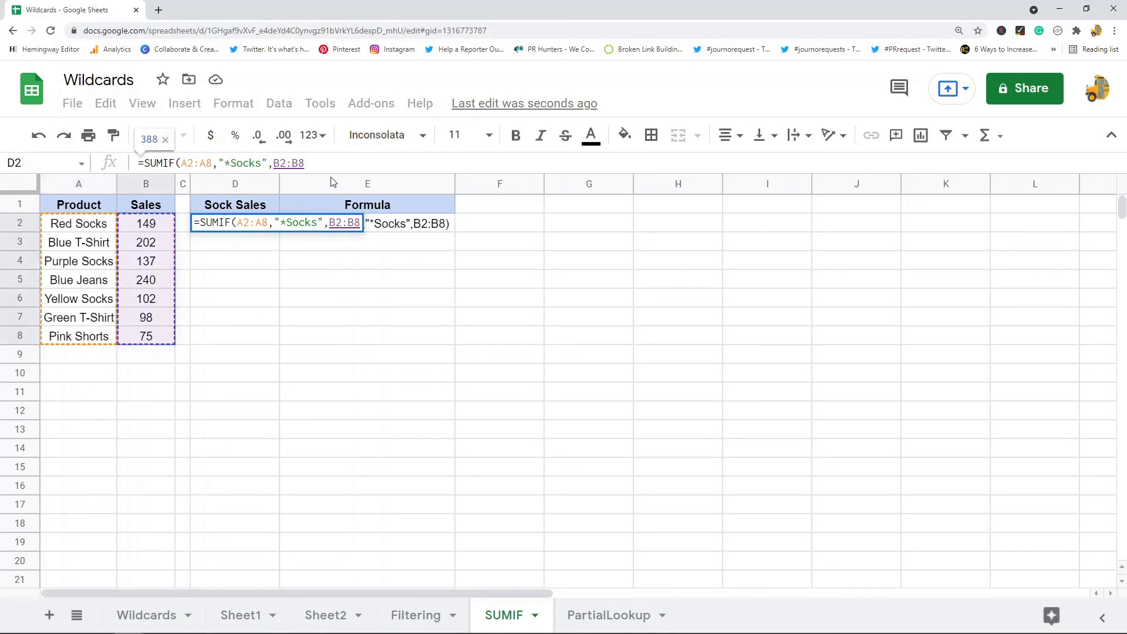
key(Return)
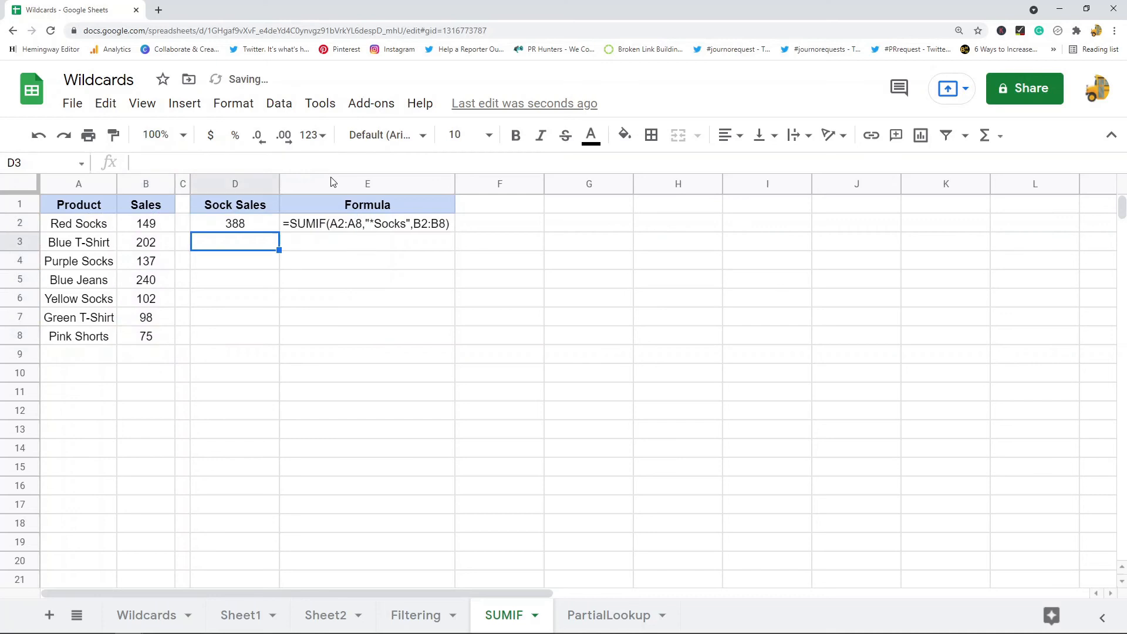
Step: Check the Sock Sales result against the combined sales in B2, B4 and B6, and examine the "*Socks" criterion in E2's formula
click(247, 229)
click(156, 228)
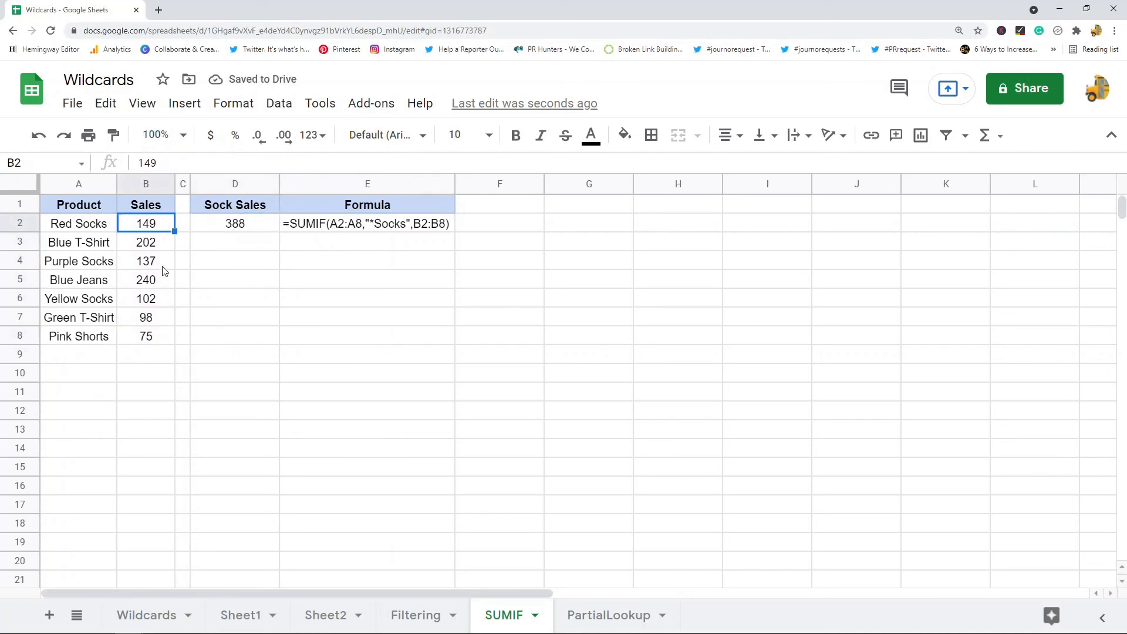
ctrl+click(156, 263)
ctrl+click(147, 300)
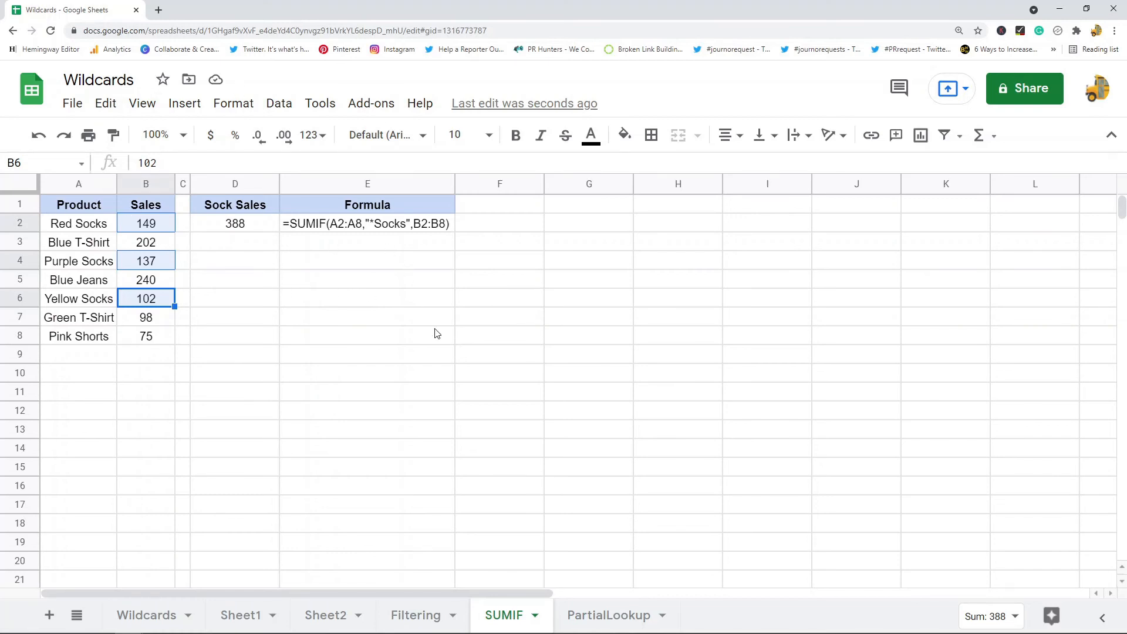
click(386, 301)
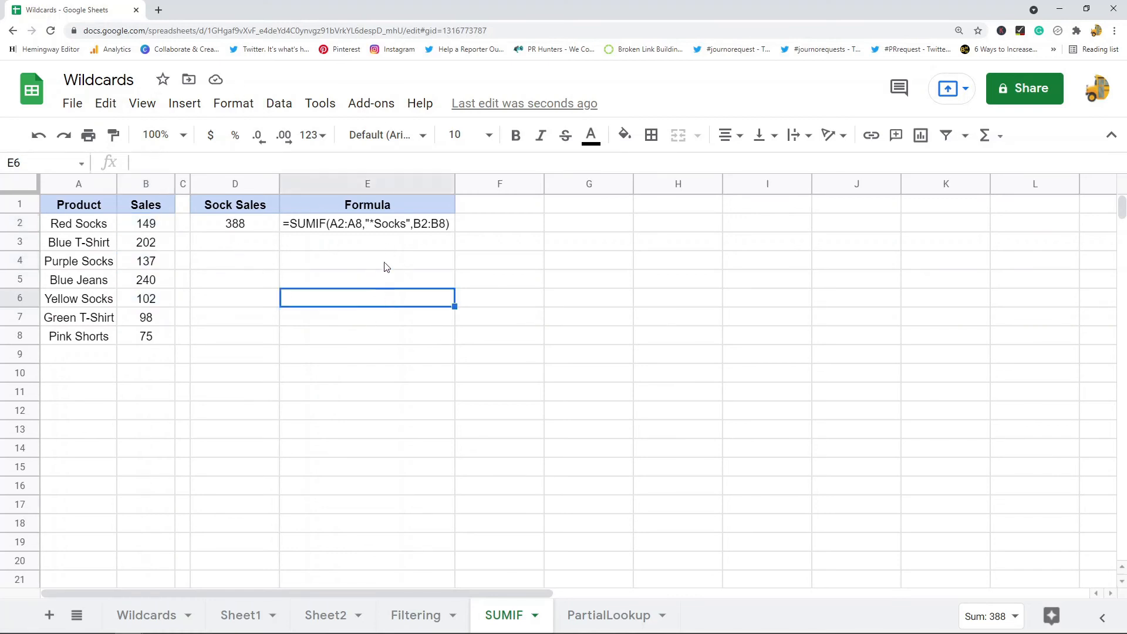
click(393, 231)
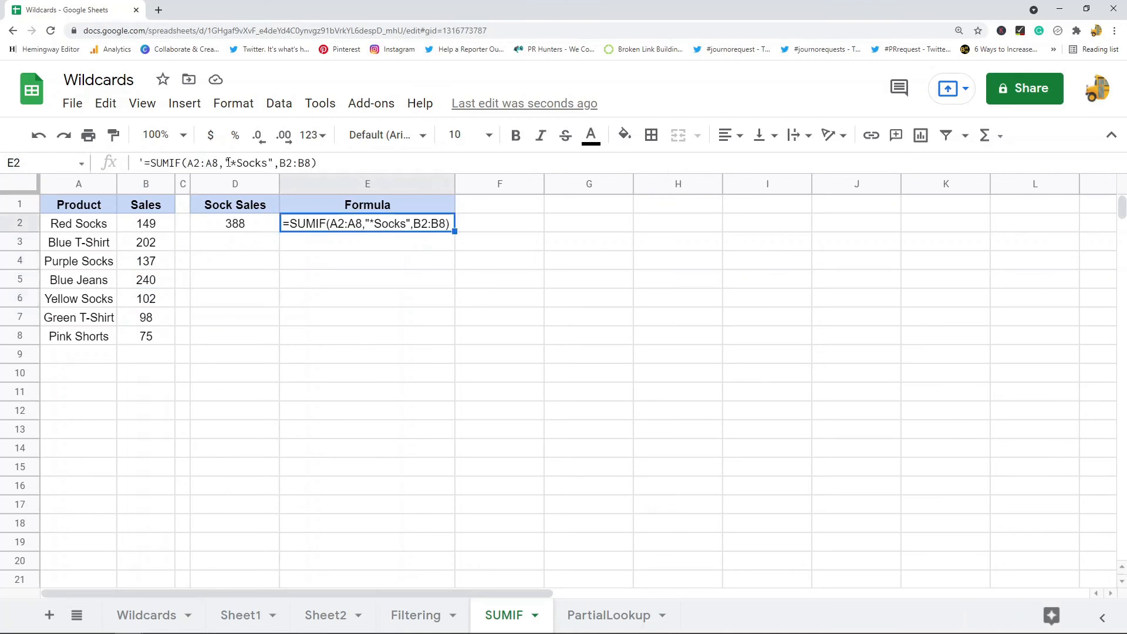
drag(229, 161, 273, 154)
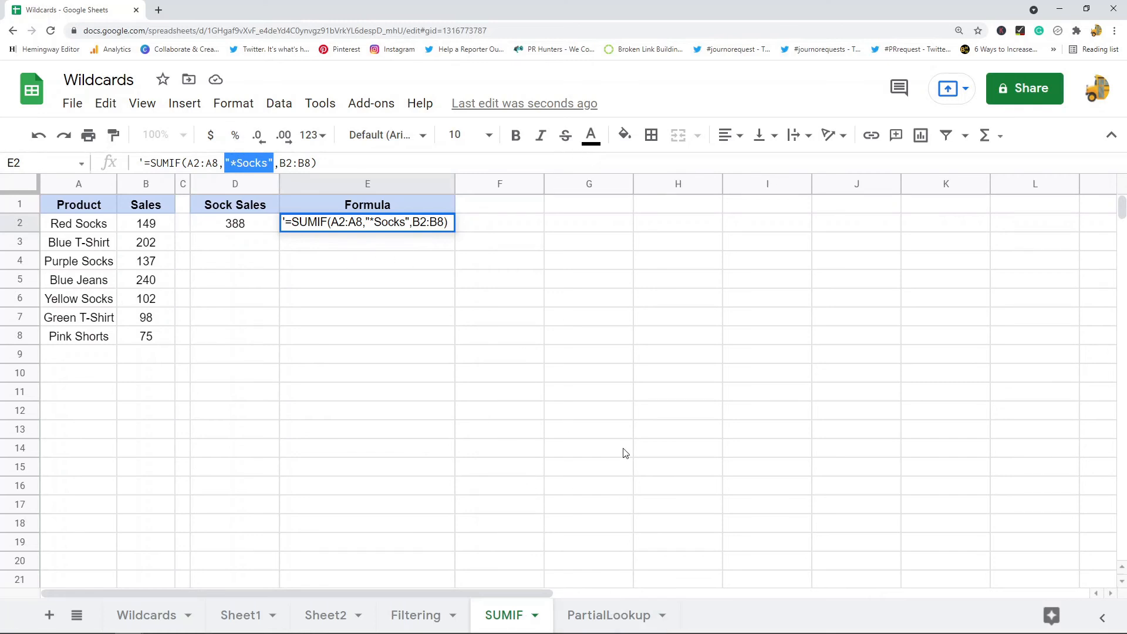
Step: On the PartialLookup sheet, examine the full names in A2:A5, the partial names in C2:C5, and the sample VLOOKUP formula in E2
click(611, 616)
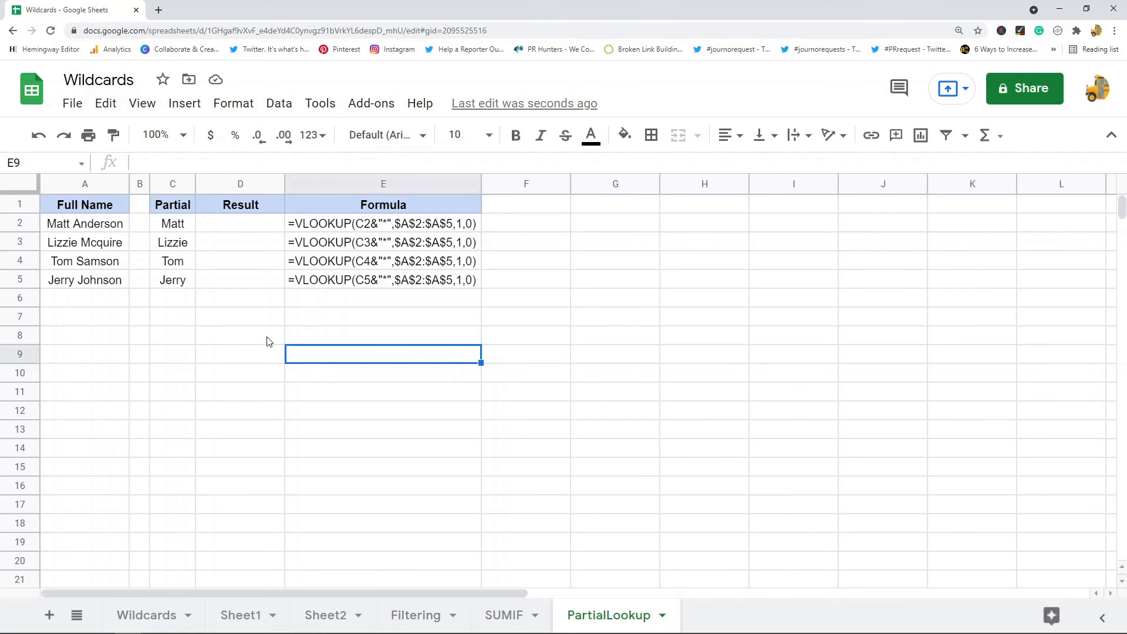
click(186, 226)
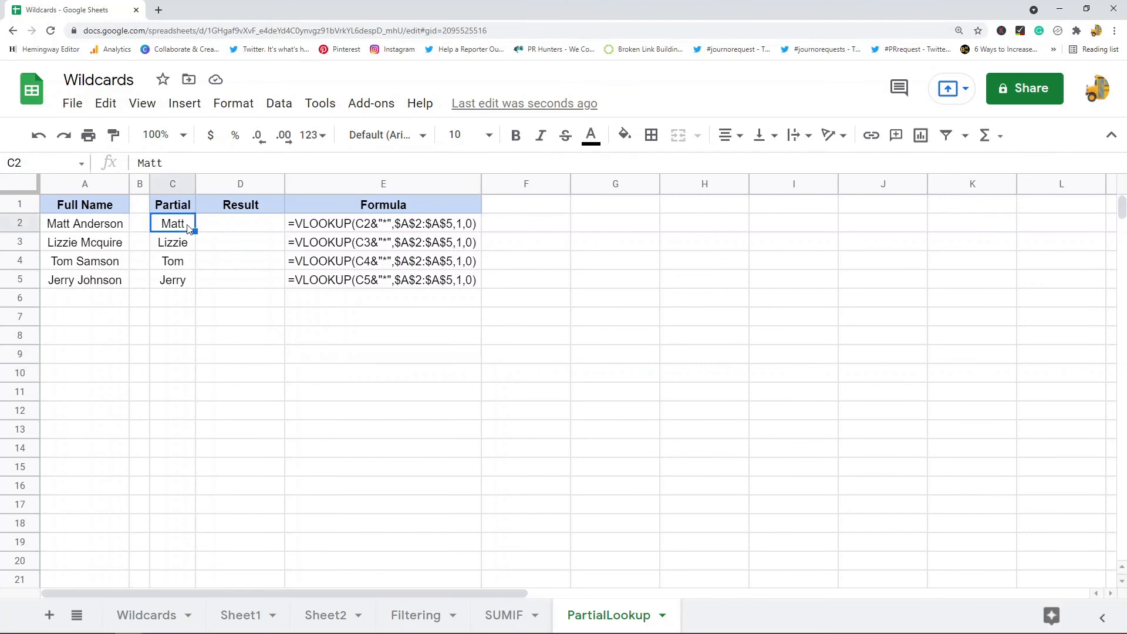
click(85, 186)
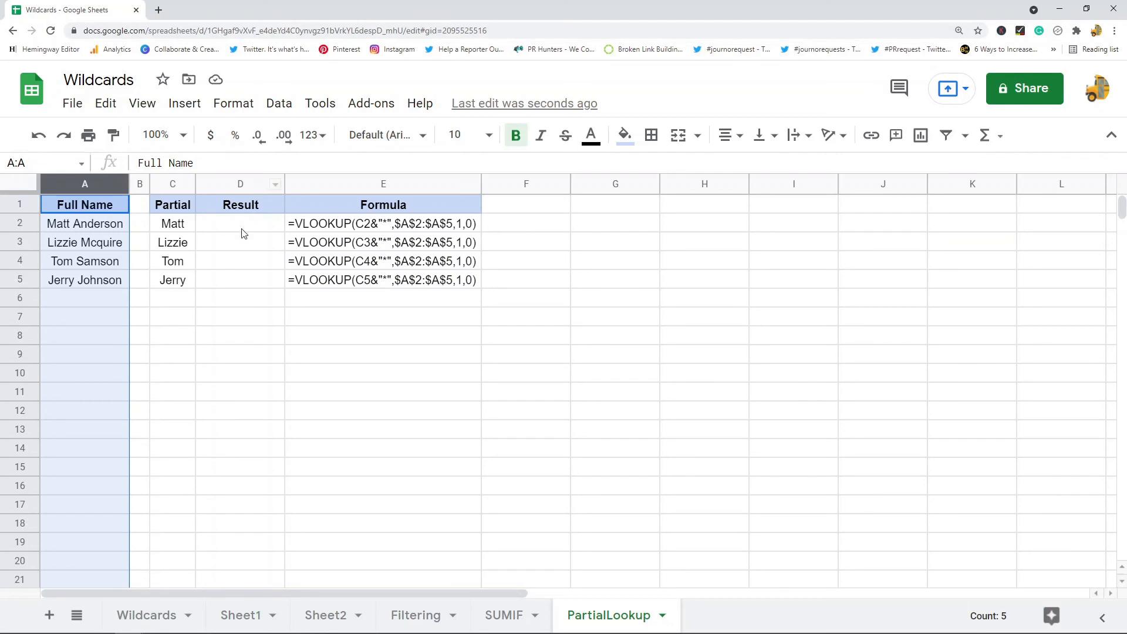
click(364, 229)
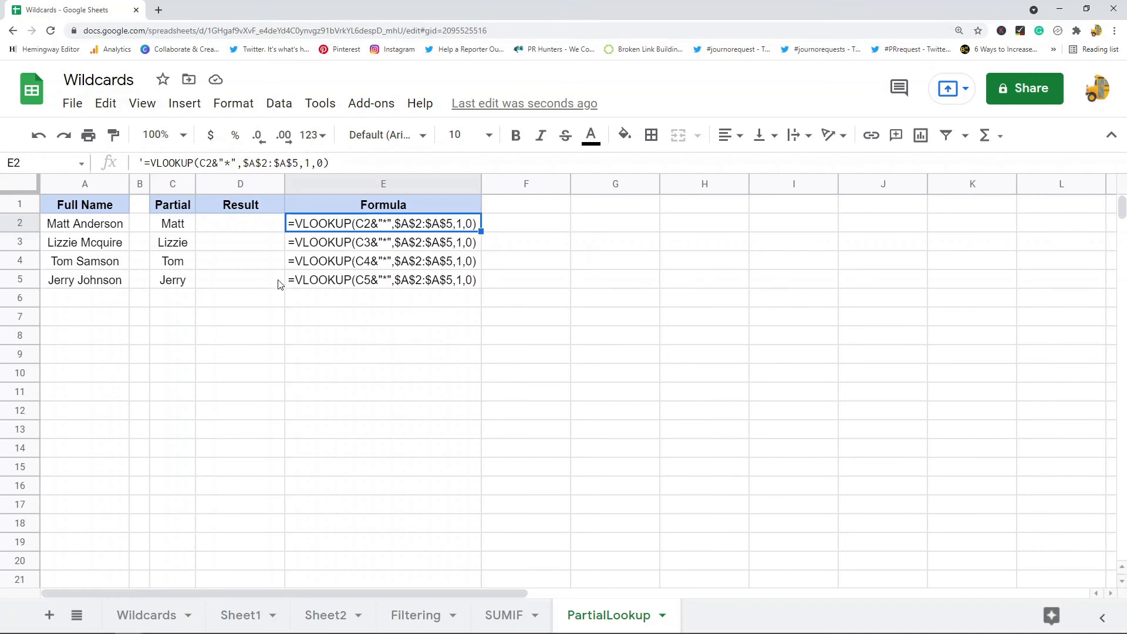
drag(184, 228, 177, 283)
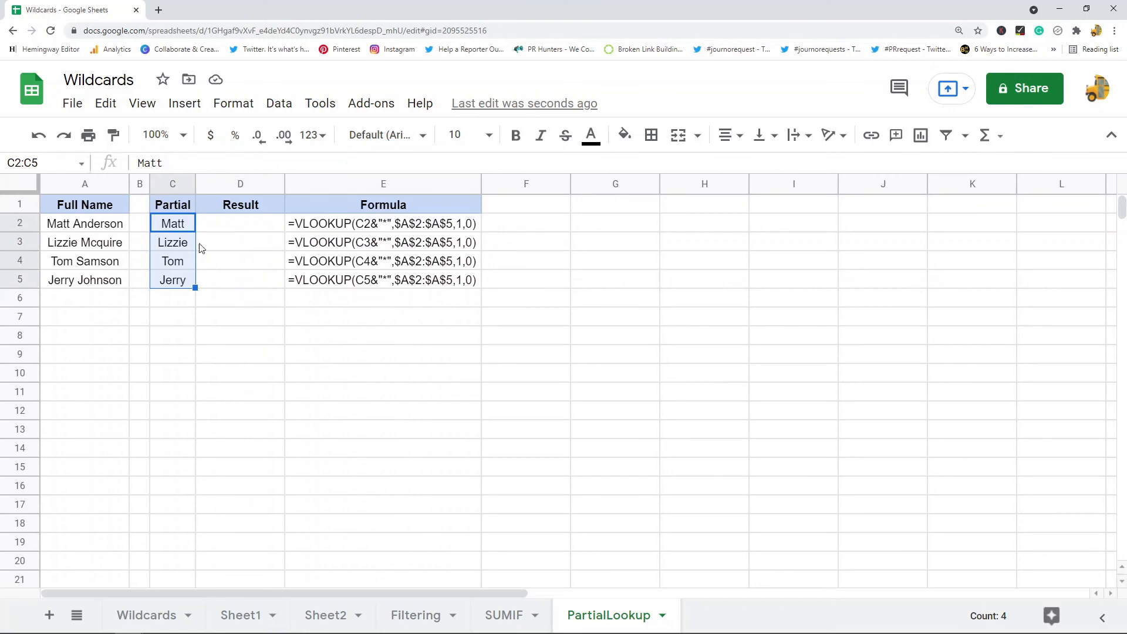
drag(104, 226, 112, 284)
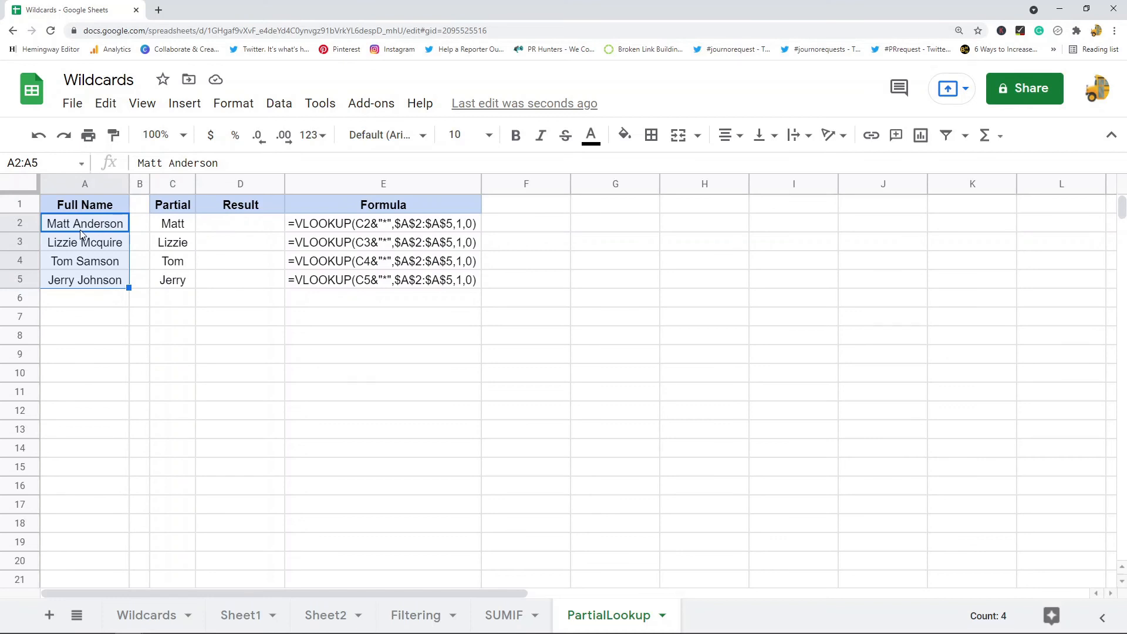
Step: In D2 under Result, enter =VLOOKUP(C2,$A$2:$A$5,1,0) to look up the partial name without a wildcard
click(259, 227)
text(=VLOOKUP()
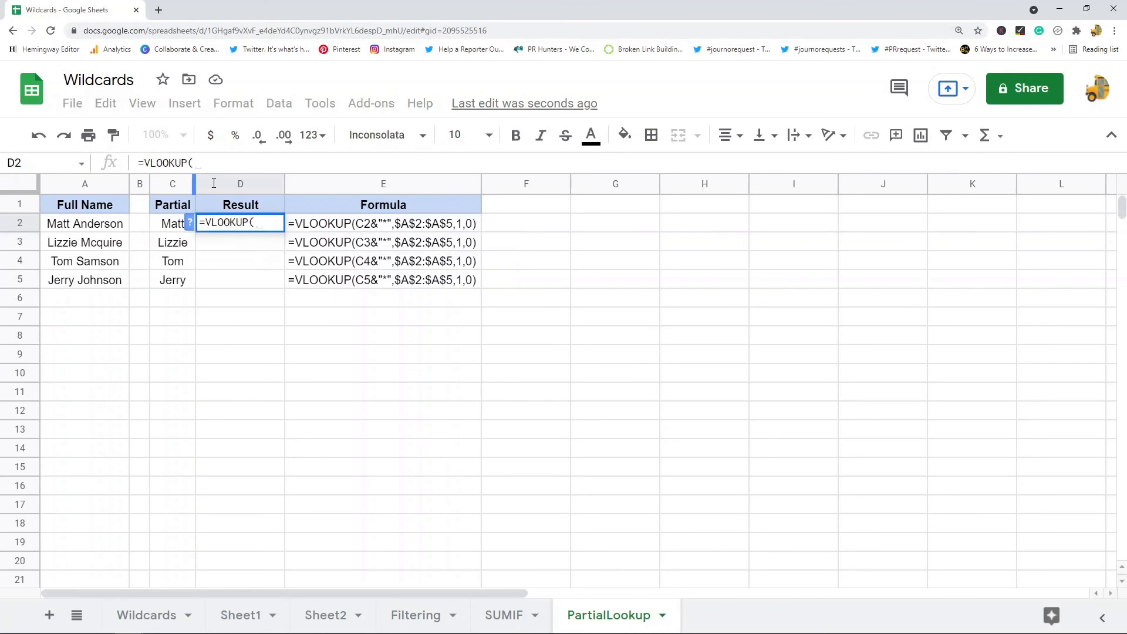
click(169, 228)
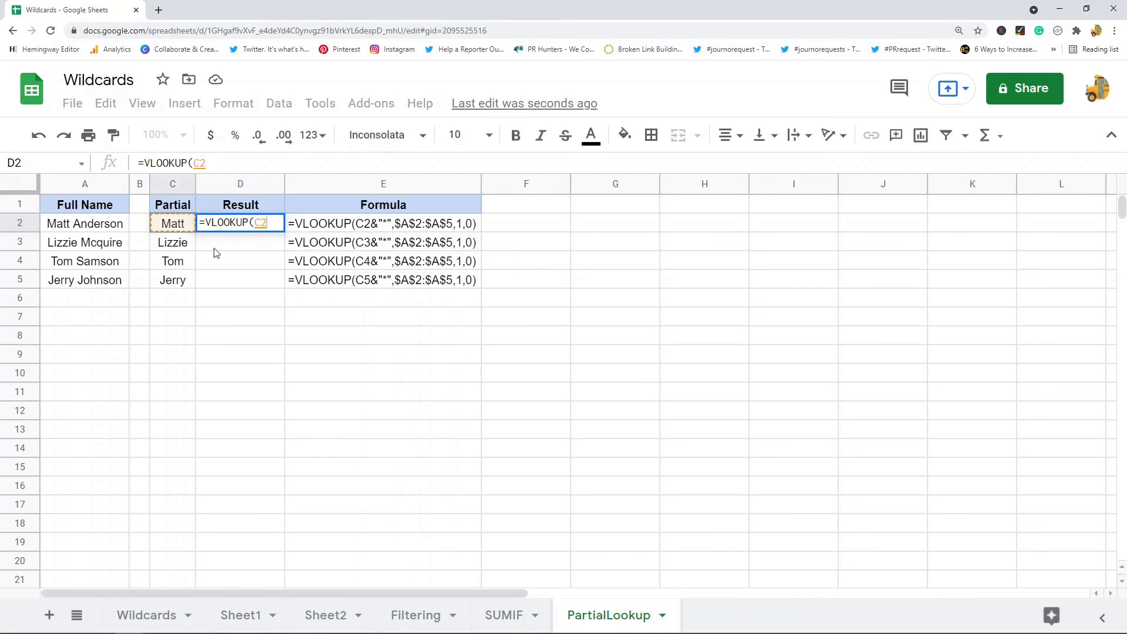
text(,)
drag(102, 224, 95, 288)
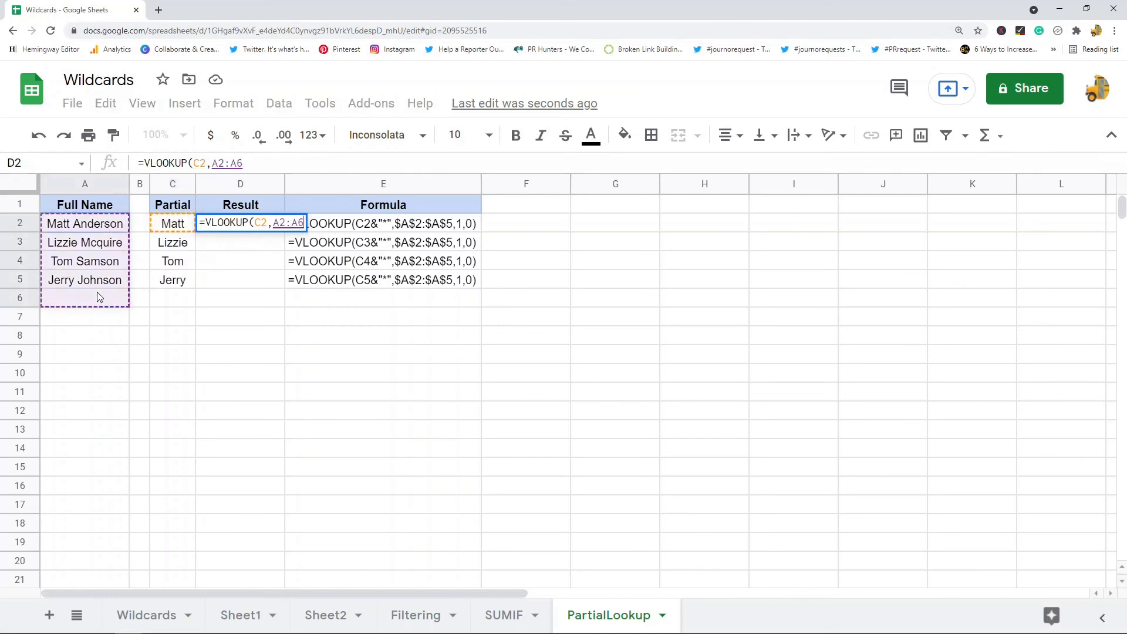
click(262, 161)
key(F4)
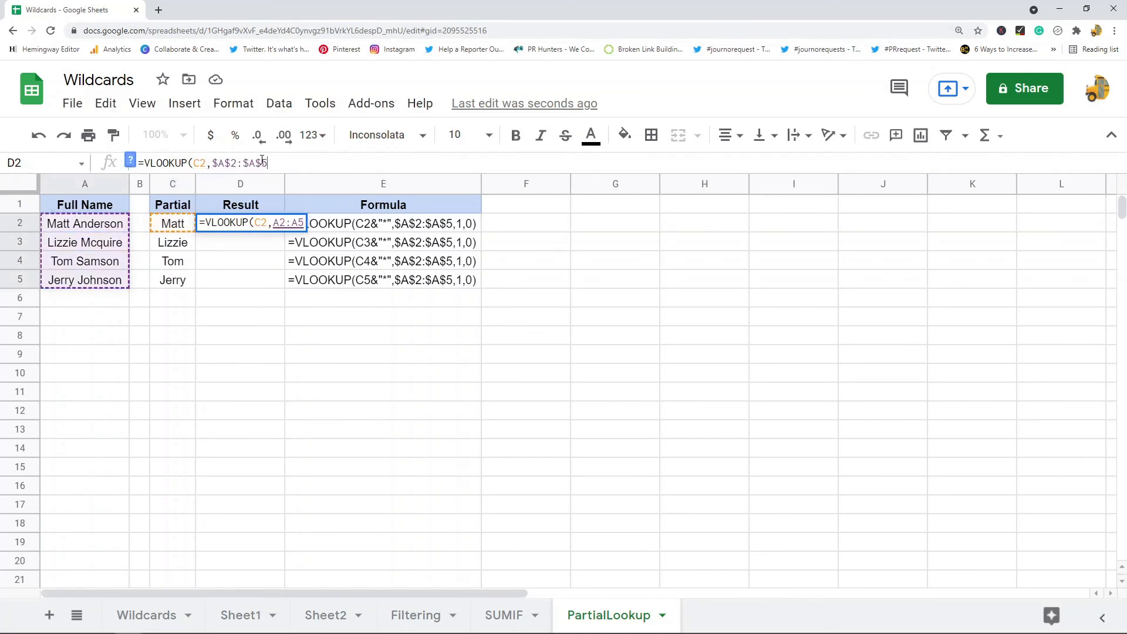
text(,1,0))
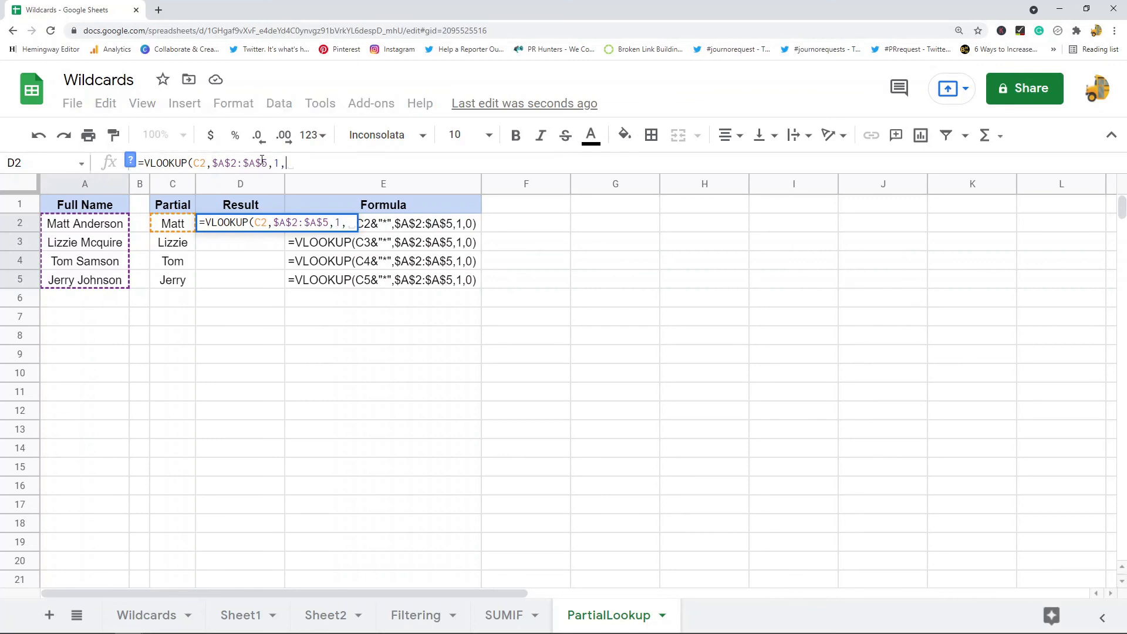
key(Return)
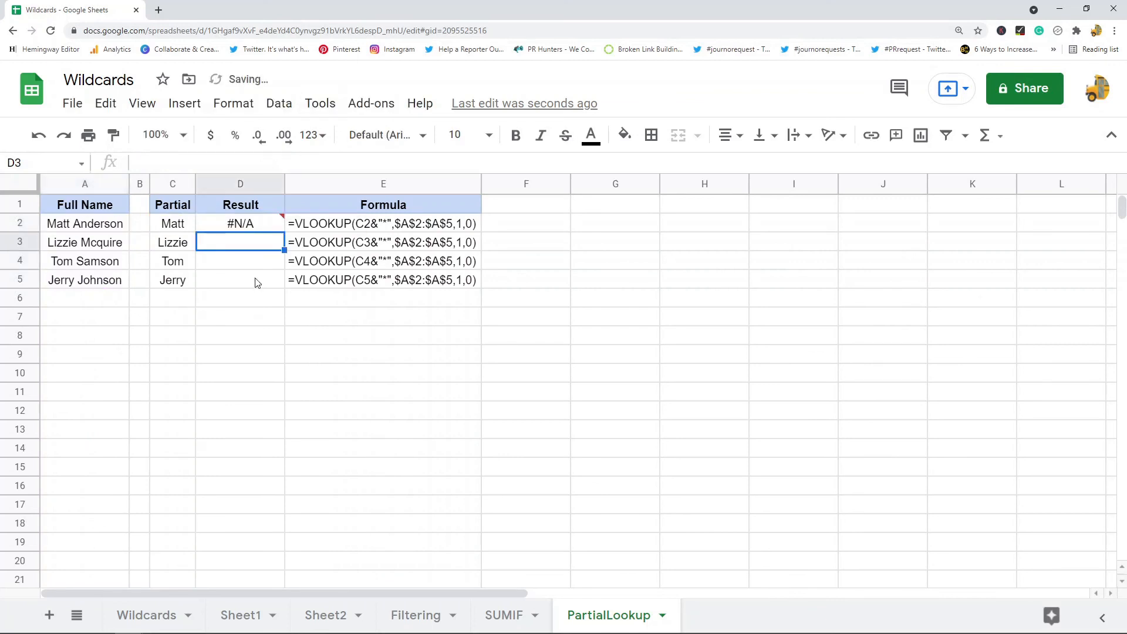
Step: Copy the VLOOKUP formula without a wildcard from D2 into D3:D5
click(245, 226)
key(ctrl+c)
drag(241, 243, 239, 288)
key(ctrl+v)
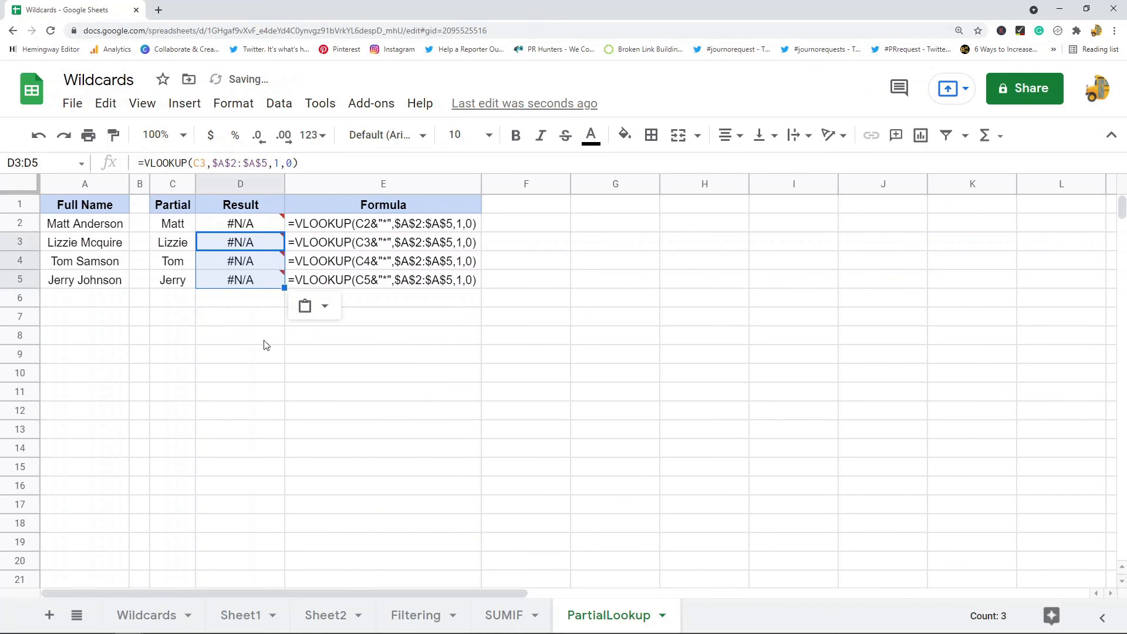
Step: Append the asterisk wildcard to the lookup value in D2 so the formula reads =VLOOKUP(C2&"*",$A$2:$A$5,1,0)
click(241, 227)
click(206, 164)
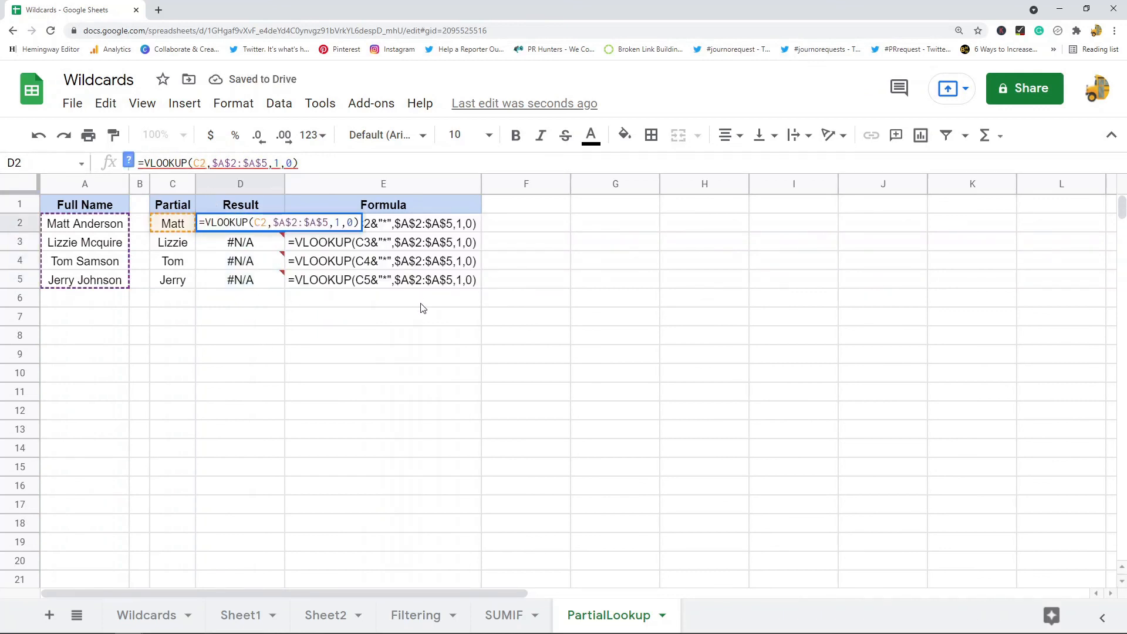
text(&)
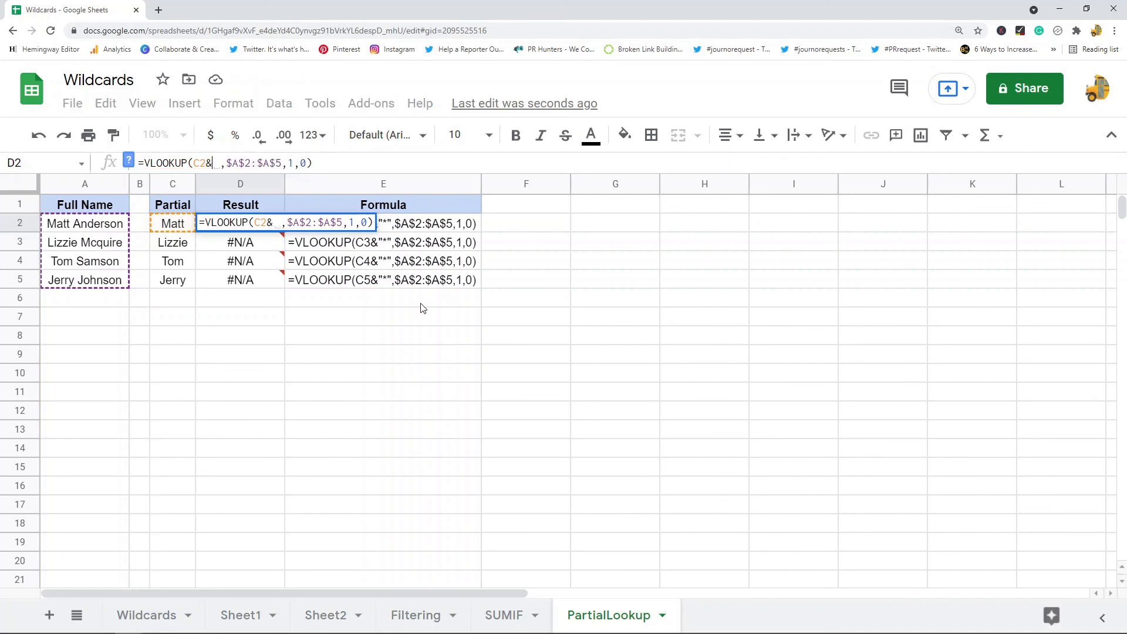
text("*)
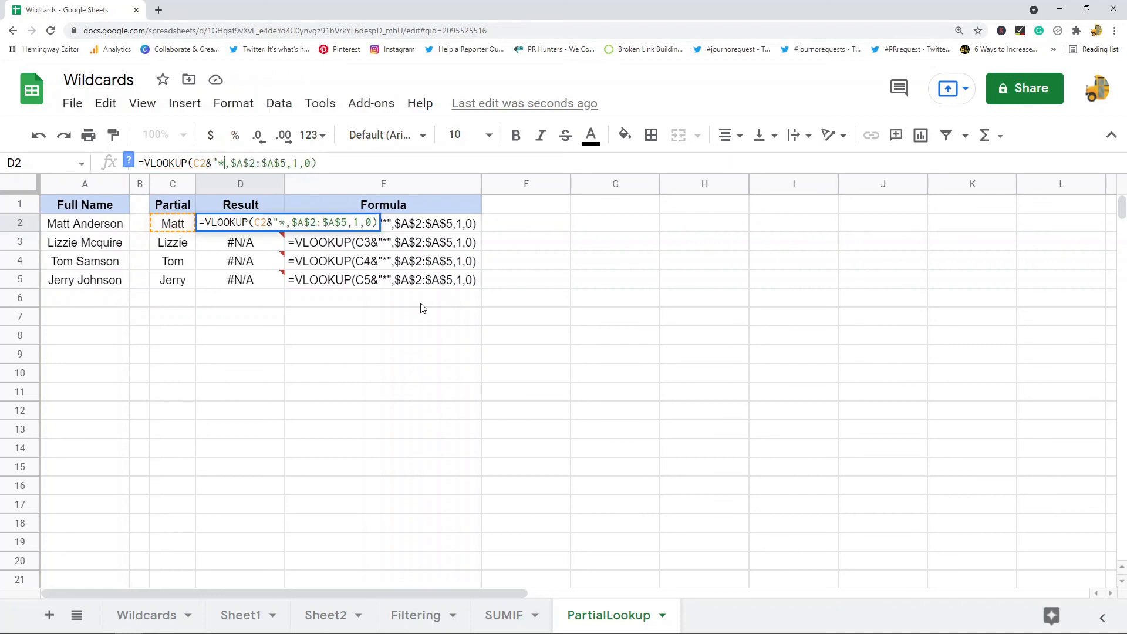
text(")
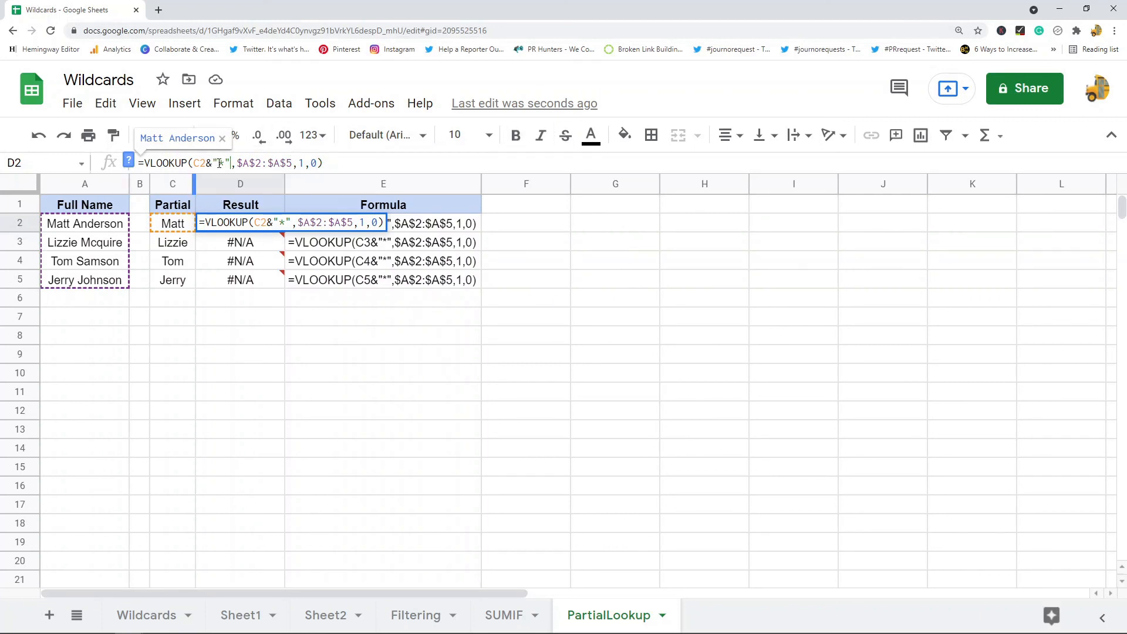
drag(229, 163, 194, 163)
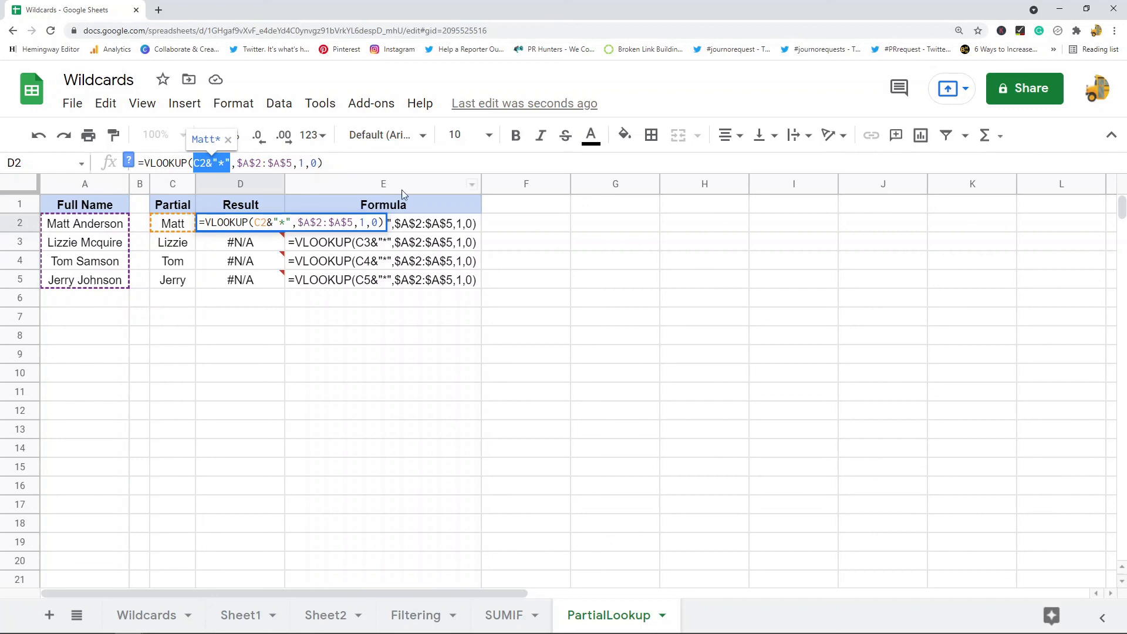
click(342, 164)
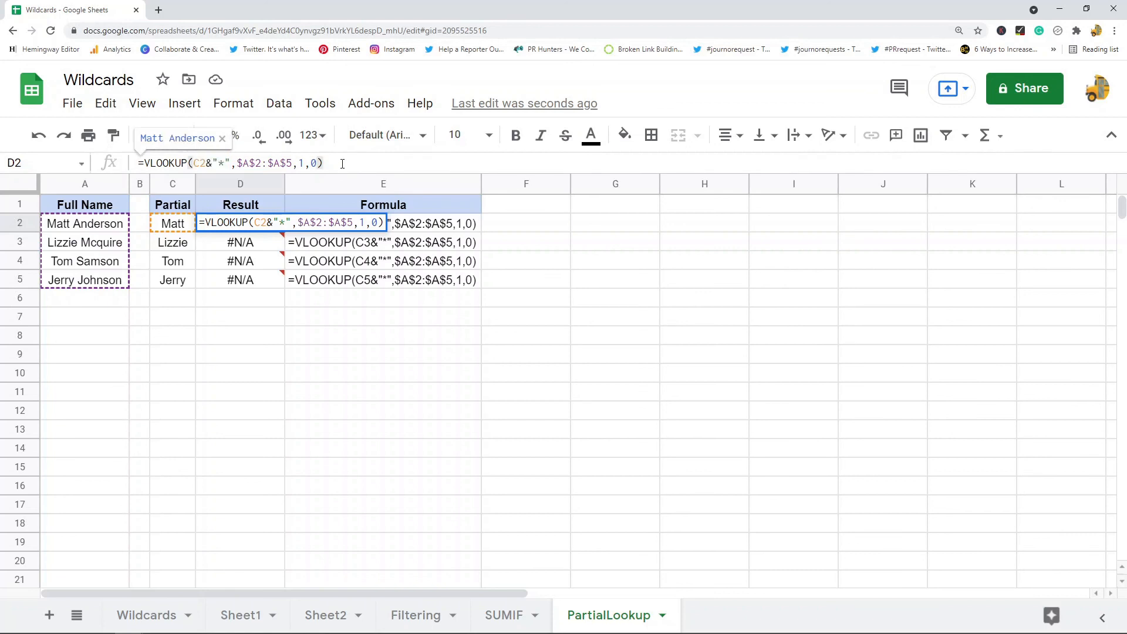
key(Return)
Step: Copy the wildcard VLOOKUP formula from D2 into D3:D5
key(Up)
key(ctrl+c)
drag(245, 250, 241, 280)
key(ctrl+v)
click(172, 375)
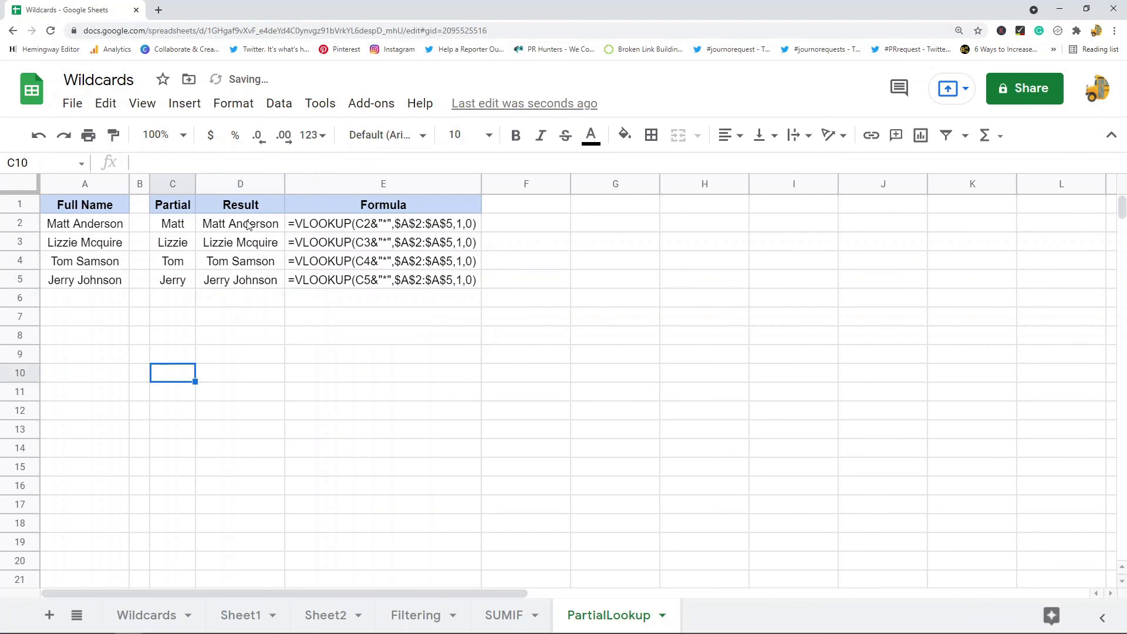
Step: Compare the Result cells with the partial names and examine the C2&"*" lookup value in D2's formula
click(249, 227)
click(248, 253)
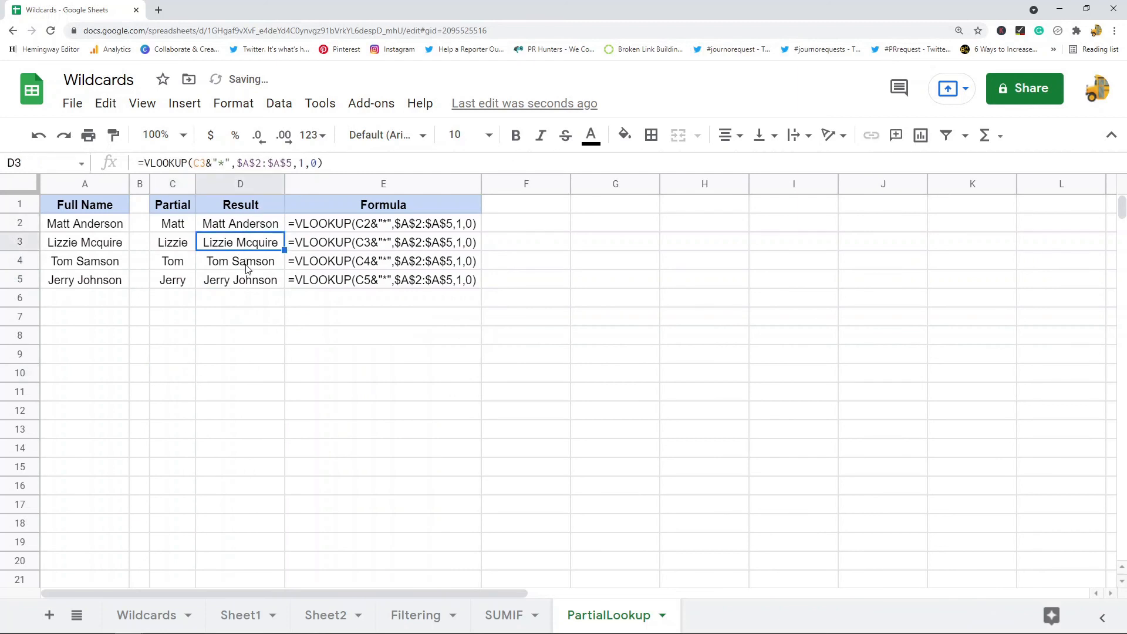
click(186, 228)
click(254, 226)
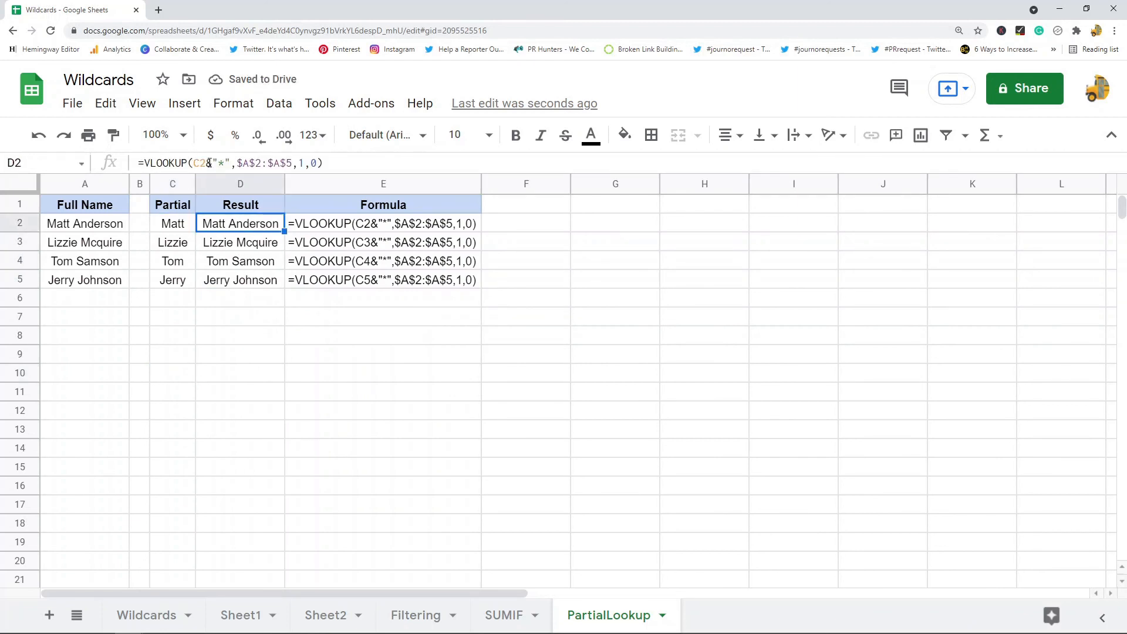
drag(230, 163, 195, 167)
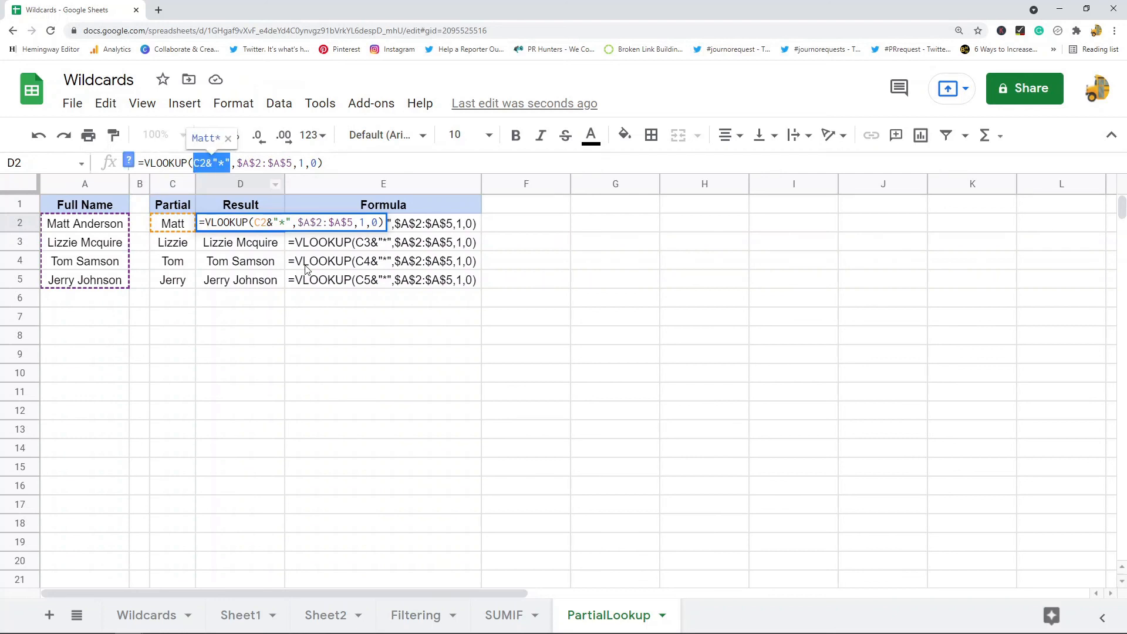